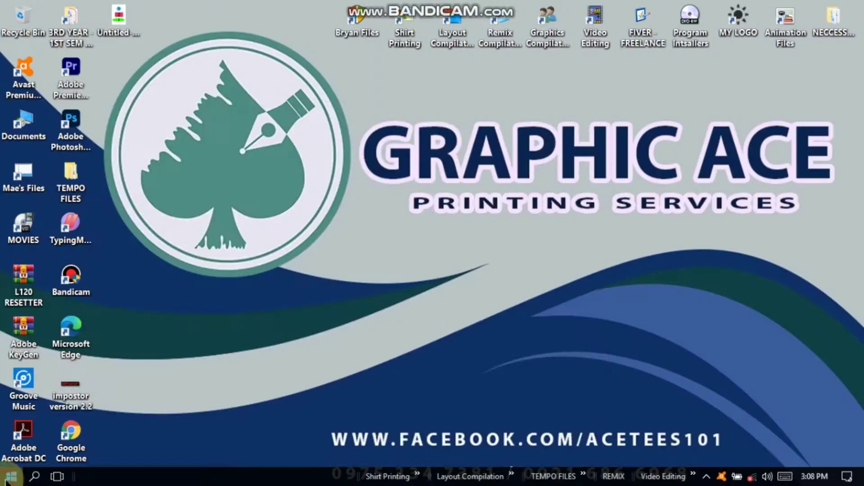
- Launch Photoshop from the Start menu and open Untitled-1-Recovered.psd
left_click(11, 477)
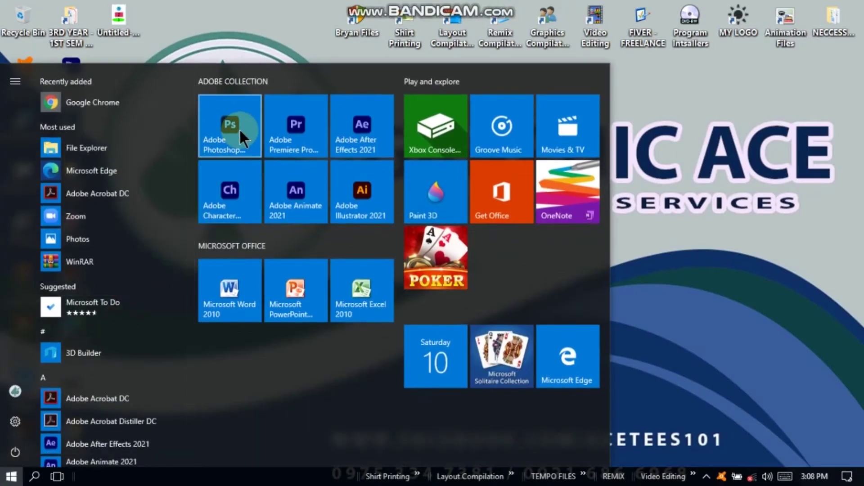
left_click(240, 128)
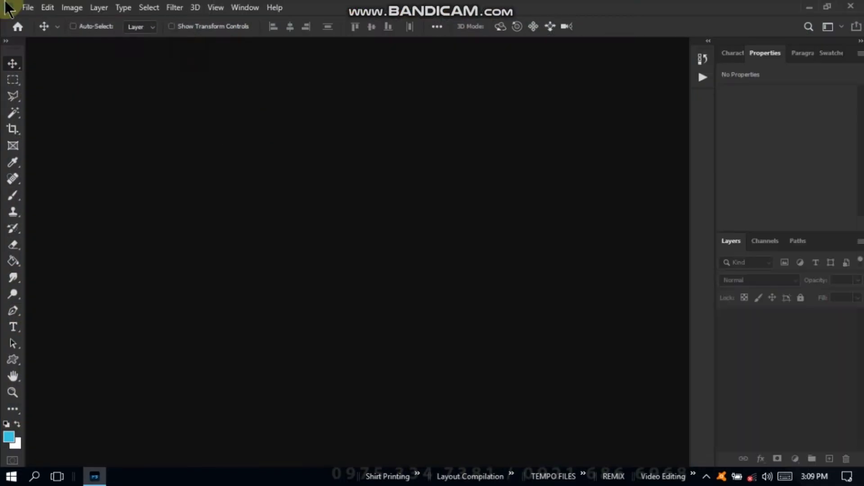
left_click(28, 7)
left_click(29, 33)
scroll(662, 252, "down", 5)
left_click(545, 249)
left_click(646, 370)
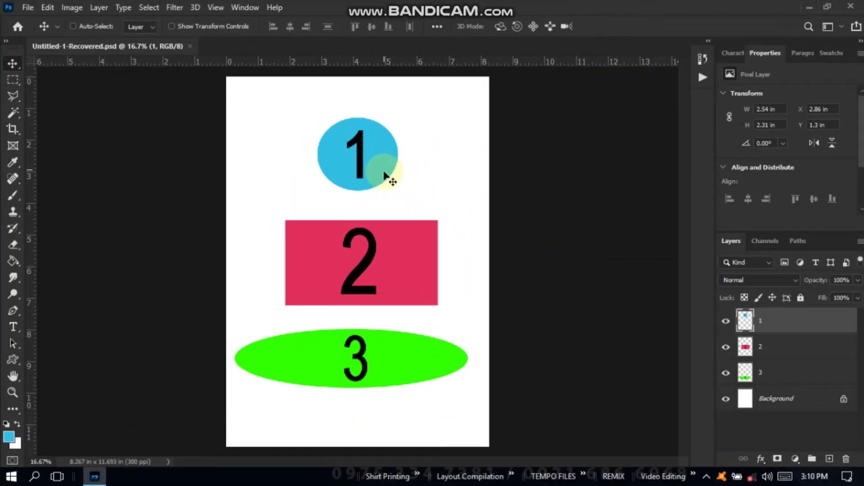
- Stack blue circle 1, pink rectangle 2 and green ellipse 3 in a centred column, top to bottom
left_click_drag(384, 172, 277, 158)
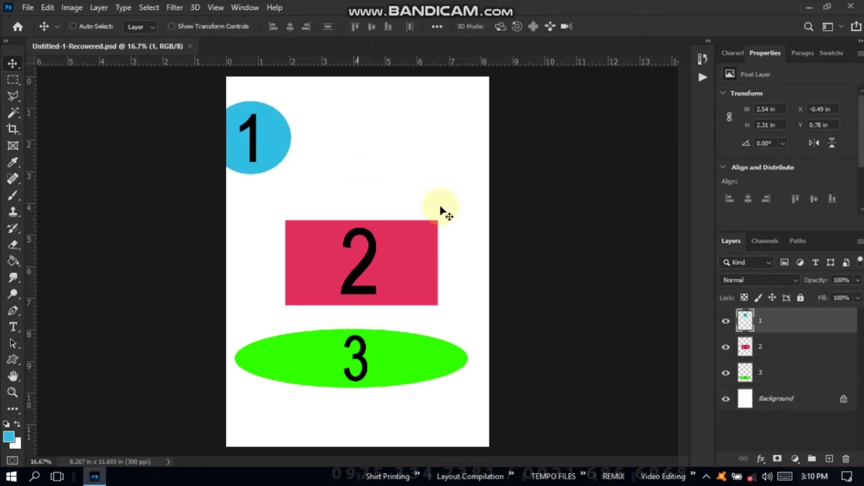
left_click(765, 346)
mouse_move(421, 275)
left_mouse_down()
mouse_move(372, 153)
mouse_move(261, 279)
mouse_move(254, 243)
mouse_move(509, 247)
left_mouse_up()
left_click(762, 374)
mouse_move(373, 351)
left_mouse_down()
mouse_move(337, 179)
mouse_move(421, 378)
mouse_move(294, 369)
mouse_move(389, 368)
left_mouse_up()
left_click(773, 351)
left_click_drag(464, 256, 381, 303)
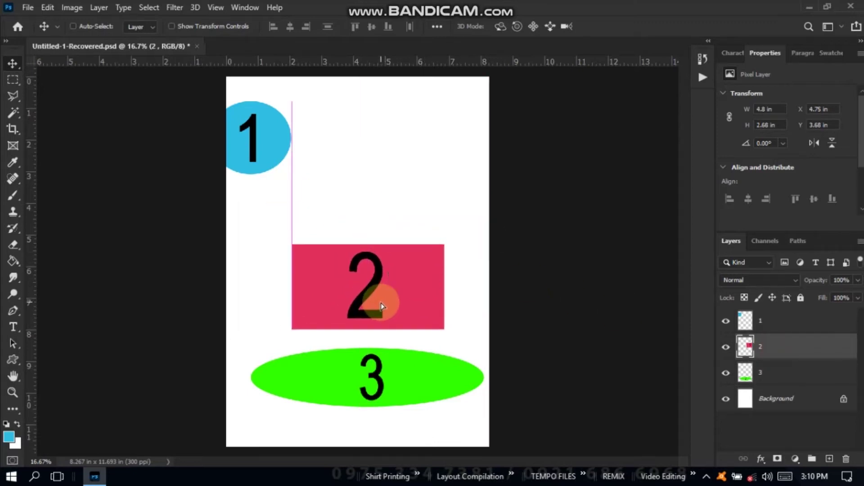
left_click(765, 321)
left_click_drag(236, 141, 349, 190)
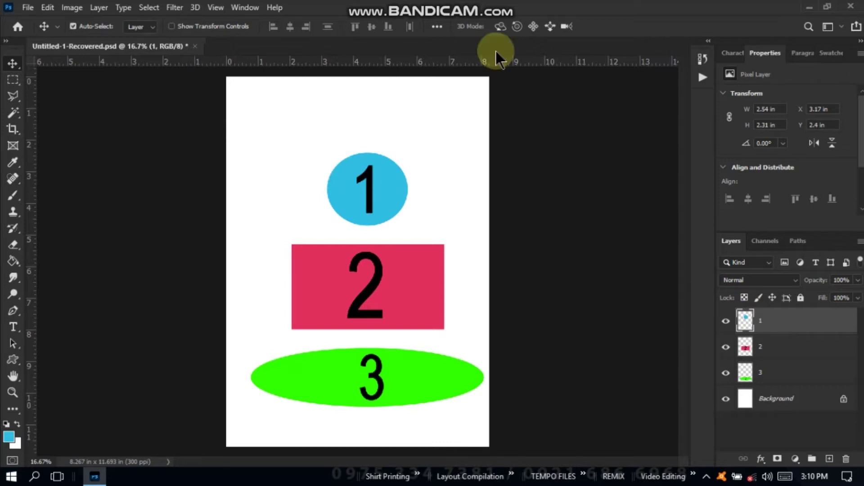
- Free-transform blue circle 1 into a smaller, wider oval above rectangle 2 and commit it
key("ctrl+t")
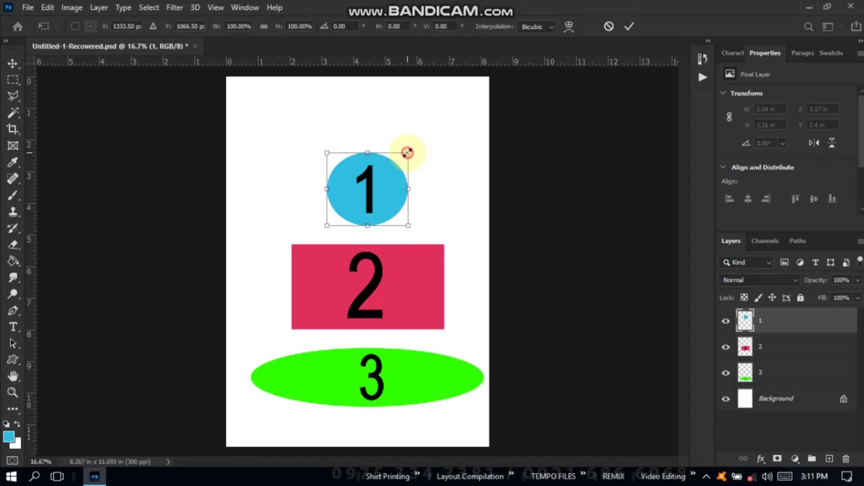
left_click_drag(407, 153, 445, 122)
left_click_drag(386, 122, 386, 104)
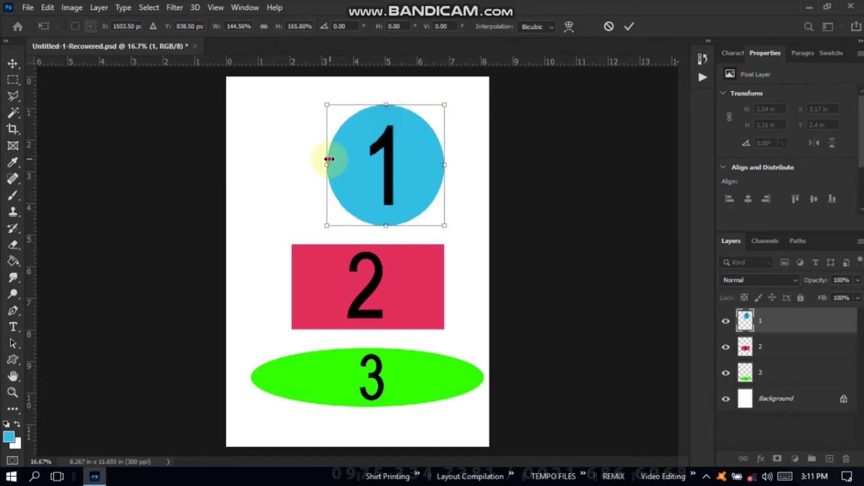
left_click_drag(329, 159, 291, 159)
left_click_drag(367, 226, 368, 199)
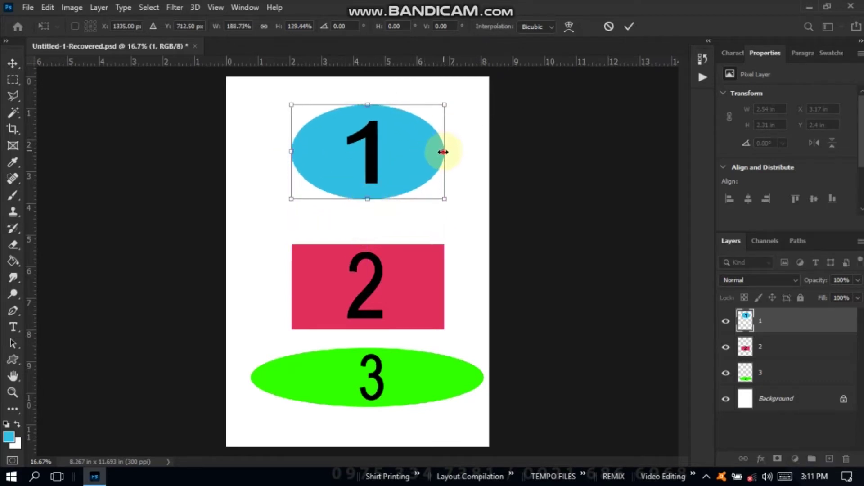
left_click_drag(444, 151, 407, 152)
left_click_drag(349, 104, 349, 137)
mouse_move(292, 165)
left_mouse_down()
mouse_move(318, 165)
mouse_move(363, 187)
left_mouse_up()
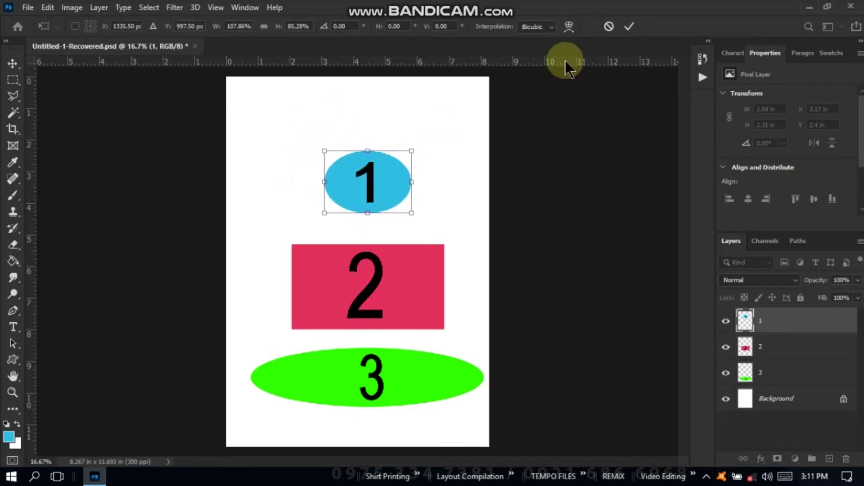
left_click(629, 26)
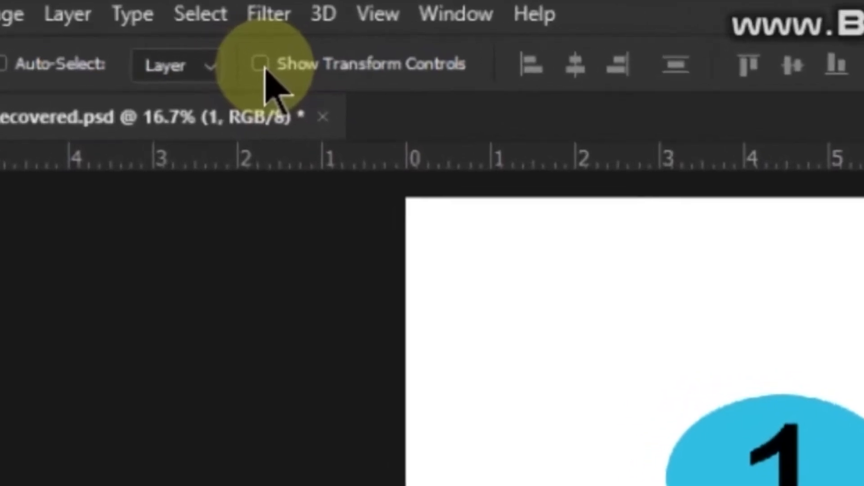
- Enable Show Transform Controls and view the bounding boxes on layers 2, 3 and 1
left_click(239, 58)
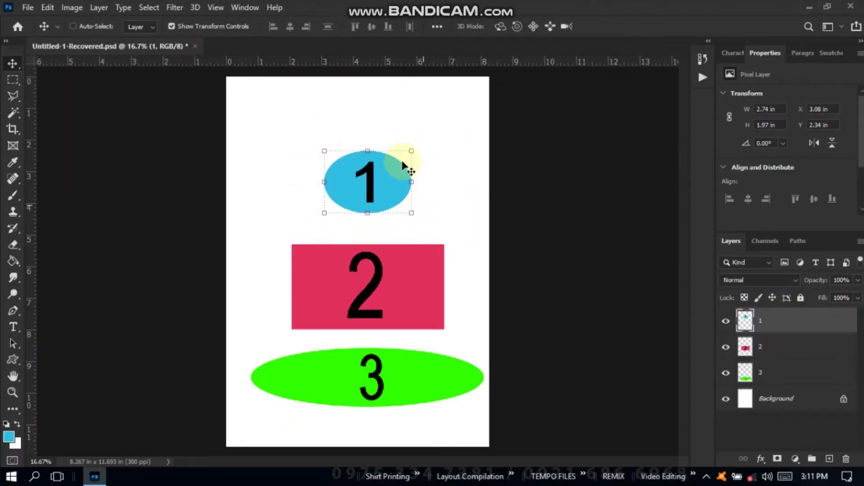
left_click(768, 348)
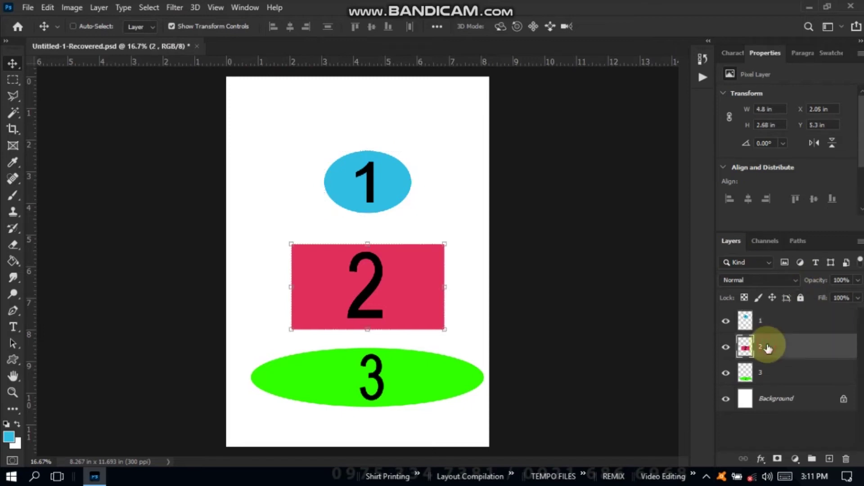
left_click(768, 378)
left_click(765, 346)
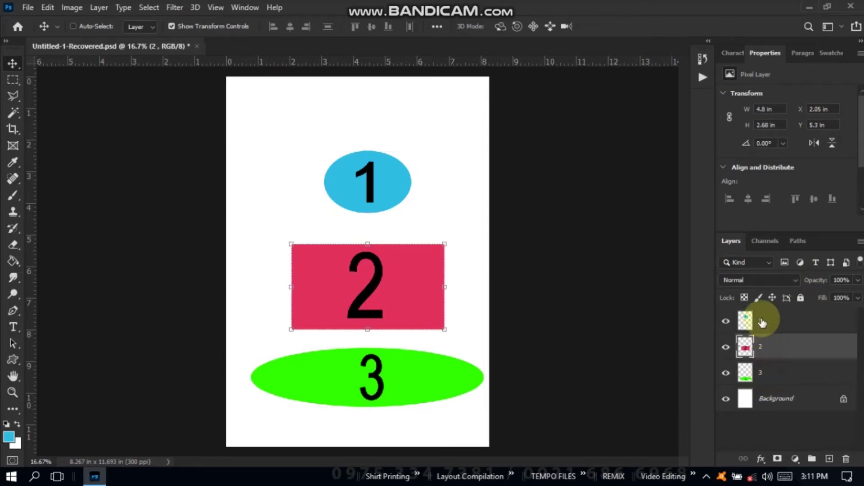
left_click(761, 318)
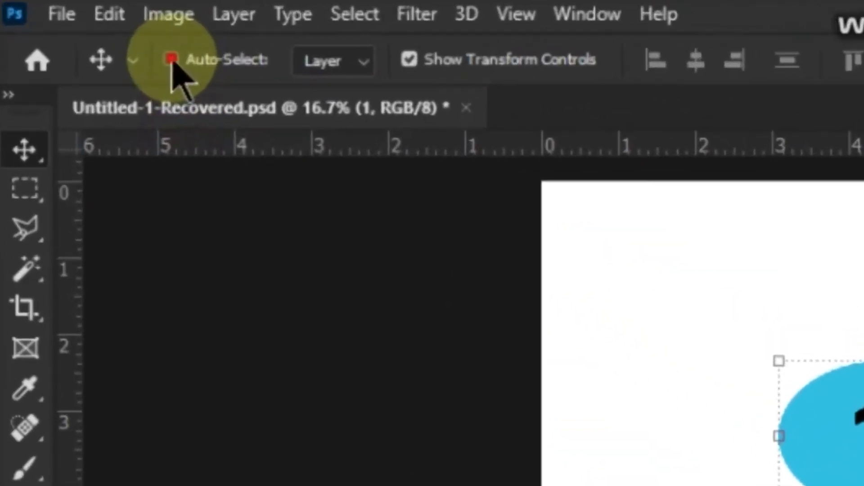
- Enable Auto-Select, test it on shapes 2, 3 and 1, and set its mode to Group
left_click(171, 59)
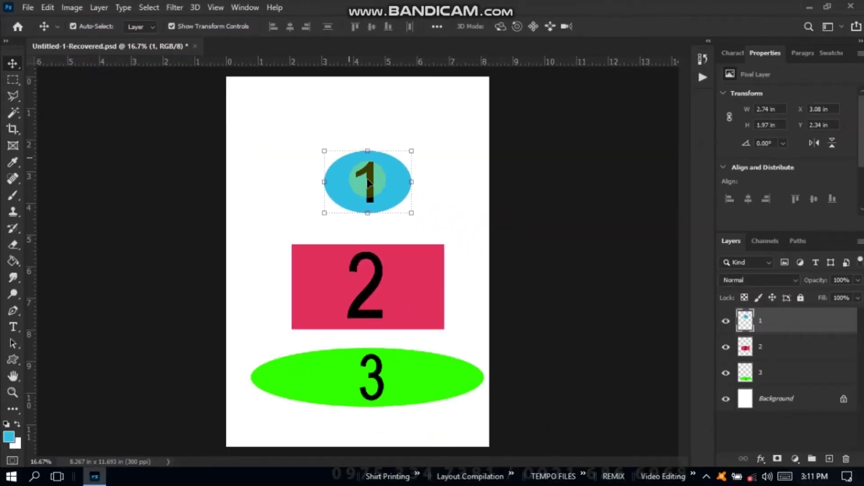
left_click(397, 280)
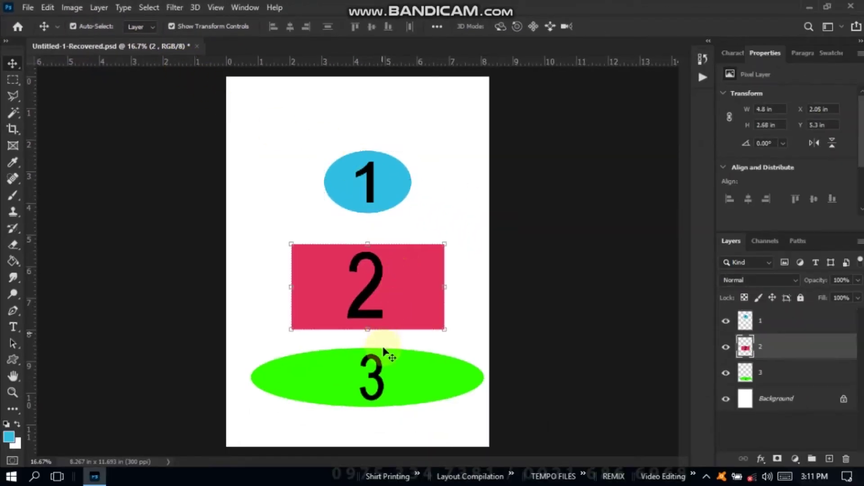
left_click(386, 386)
left_click(373, 309)
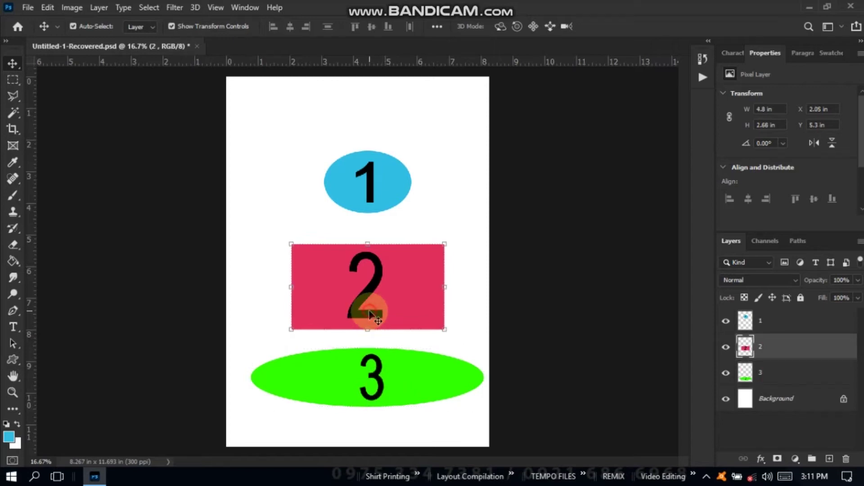
left_click(388, 186)
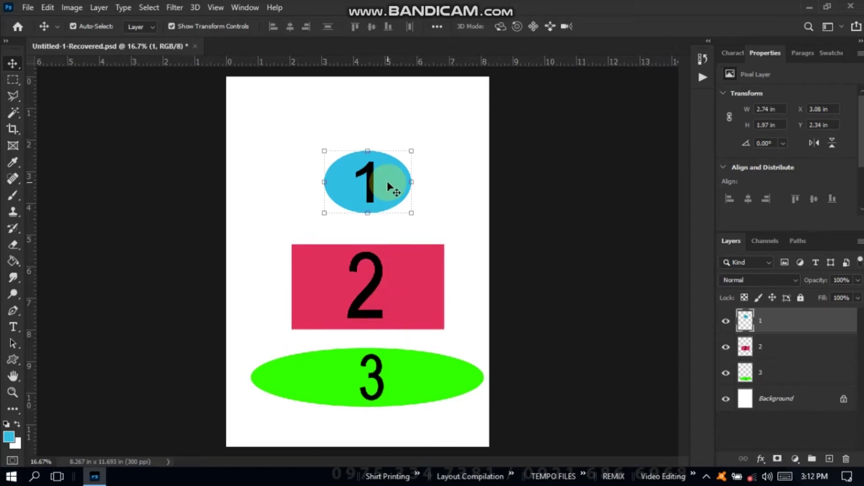
left_click(154, 27)
left_click(147, 37)
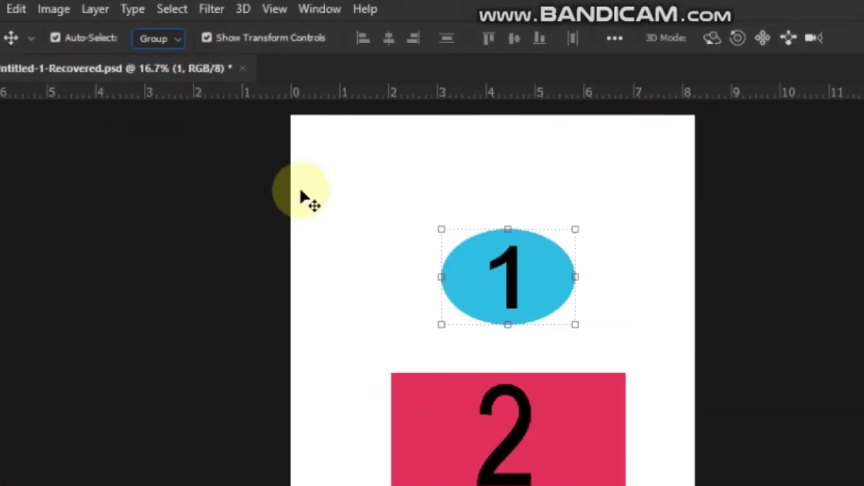
- Move shapes 2 and 3 up toward 1, nudge all three up-left, and reset Auto-Select to Layer
mouse_move(239, 122)
left_mouse_down()
mouse_move(415, 297)
mouse_move(481, 338)
left_mouse_up()
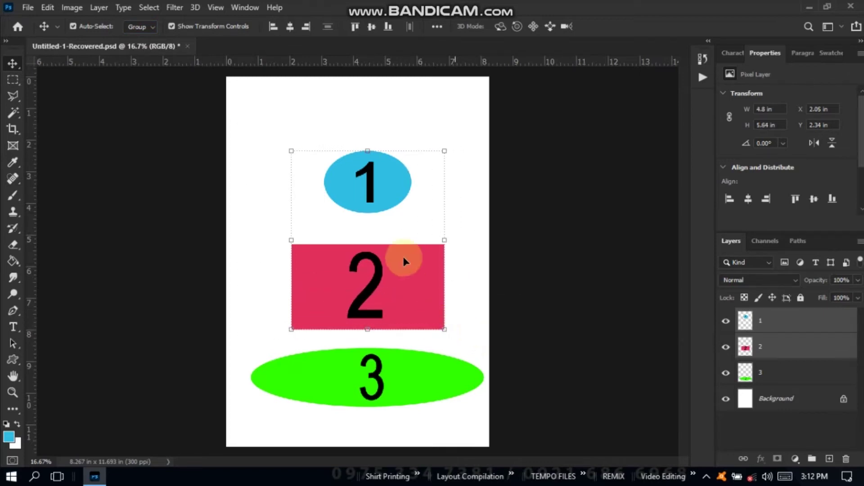
mouse_move(402, 235)
left_mouse_down()
mouse_move(479, 388)
mouse_move(498, 407)
left_mouse_up()
mouse_move(375, 301)
left_mouse_down()
mouse_move(360, 288)
mouse_move(374, 274)
left_mouse_up()
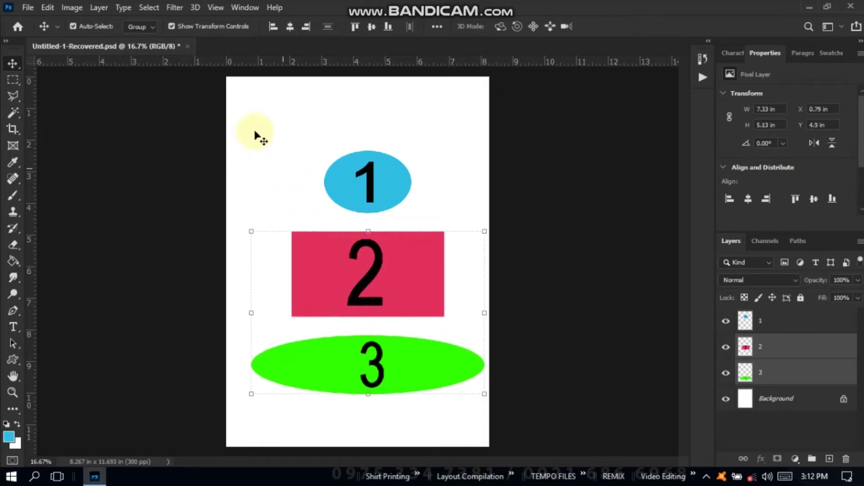
left_click_drag(252, 131, 480, 405)
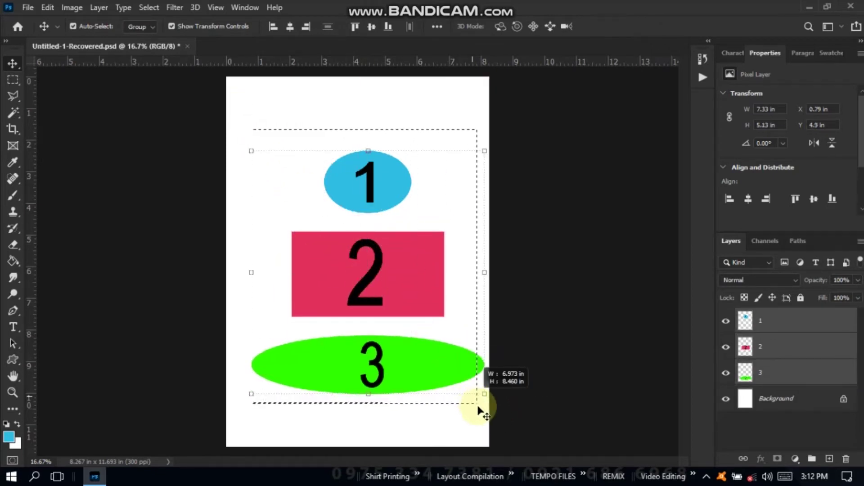
mouse_move(394, 271)
left_mouse_down()
mouse_move(383, 295)
mouse_move(386, 258)
left_mouse_up()
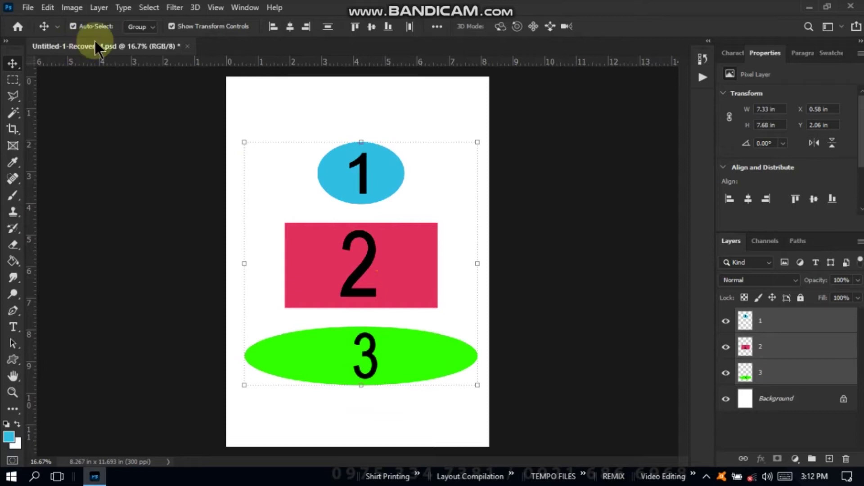
left_click(138, 28)
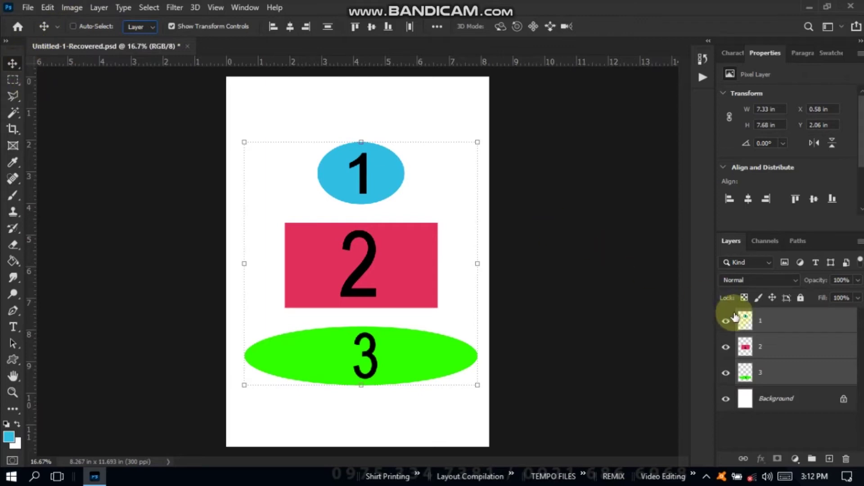
- Hide shapes 2 and 3, move blue oval 1 to mid-page, and delete the duplicate copies
left_click(769, 323)
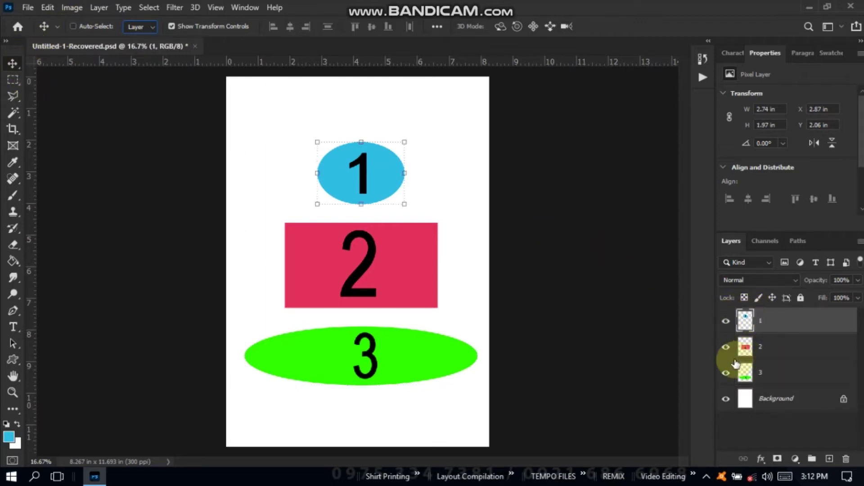
left_click(728, 348)
left_click(726, 373)
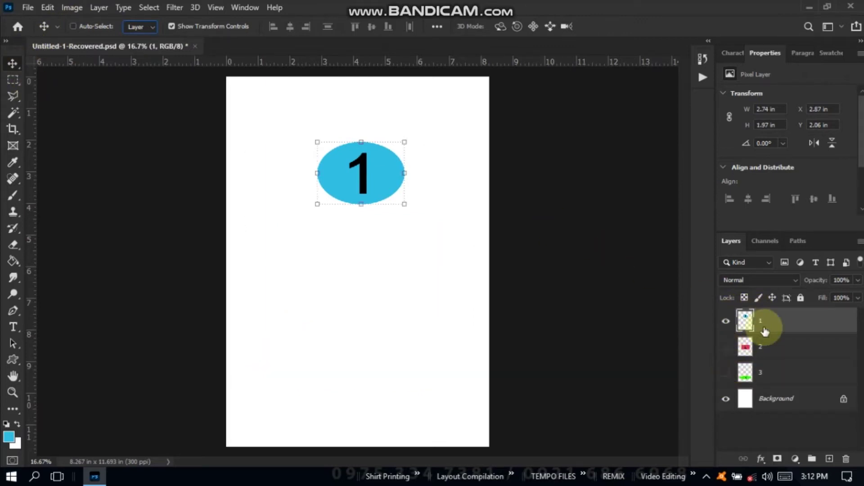
mouse_move(368, 192)
left_mouse_down()
mouse_move(367, 258)
mouse_move(372, 253)
left_mouse_up()
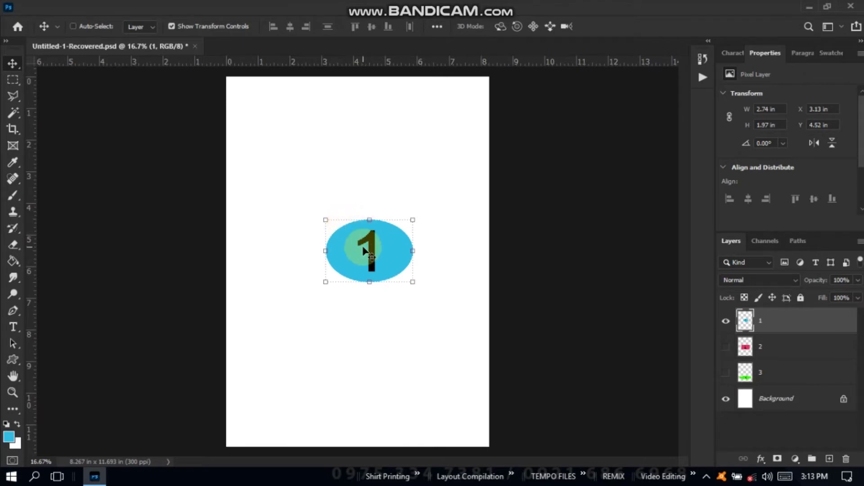
mouse_move(363, 247)
left_mouse_down()
mouse_move(363, 335)
mouse_move(377, 156)
mouse_move(386, 169)
left_mouse_up()
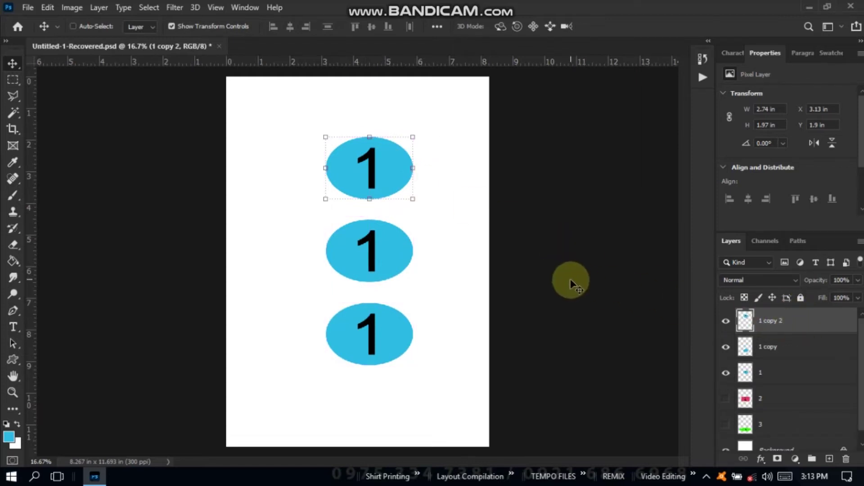
key("Delete")
key("Delete")
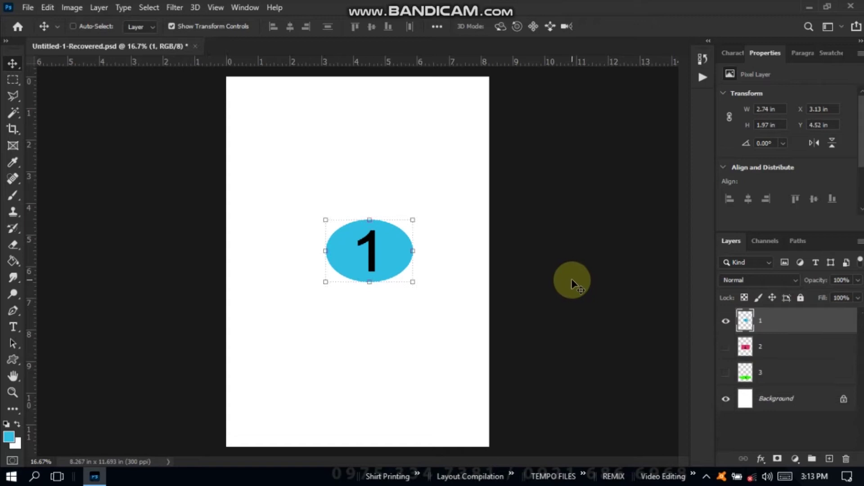
left_click(412, 249, "alt")
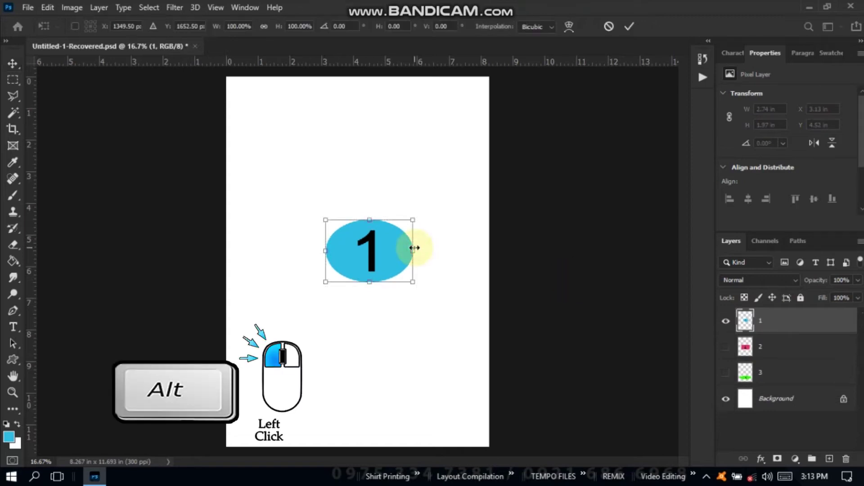
- Resize blue oval 1 to about 3.07 by 1.76 inches near the page centre
mouse_move(414, 247)
left_mouse_down()
mouse_move(465, 239)
mouse_move(299, 247)
mouse_move(365, 241)
mouse_move(459, 250)
mouse_move(428, 257)
left_mouse_up()
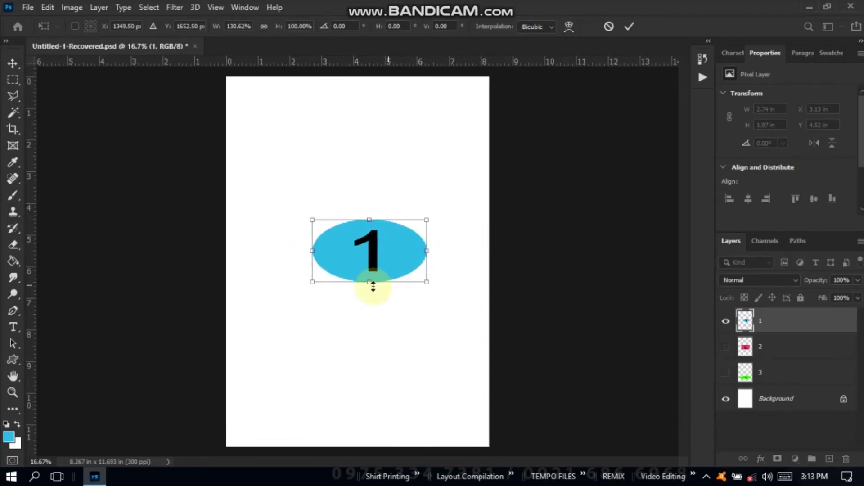
mouse_move(369, 286)
left_mouse_down()
mouse_move(367, 193)
mouse_move(374, 349)
mouse_move(361, 231)
mouse_move(361, 283)
left_mouse_up()
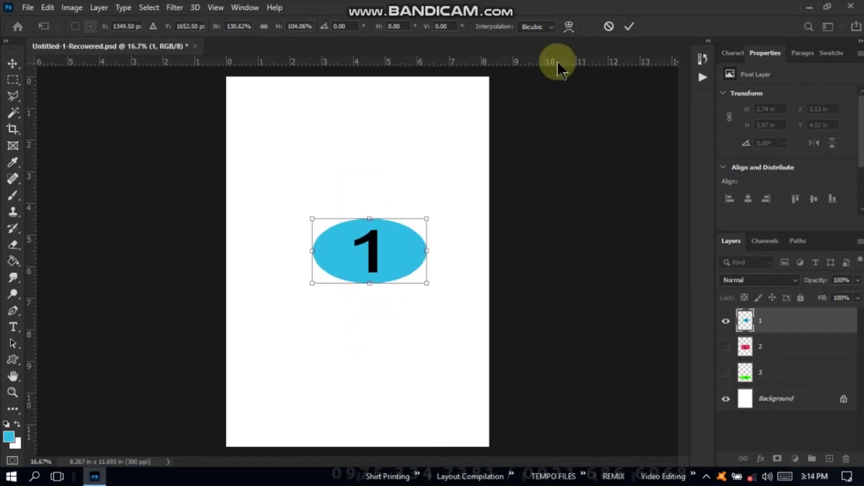
left_click(627, 27)
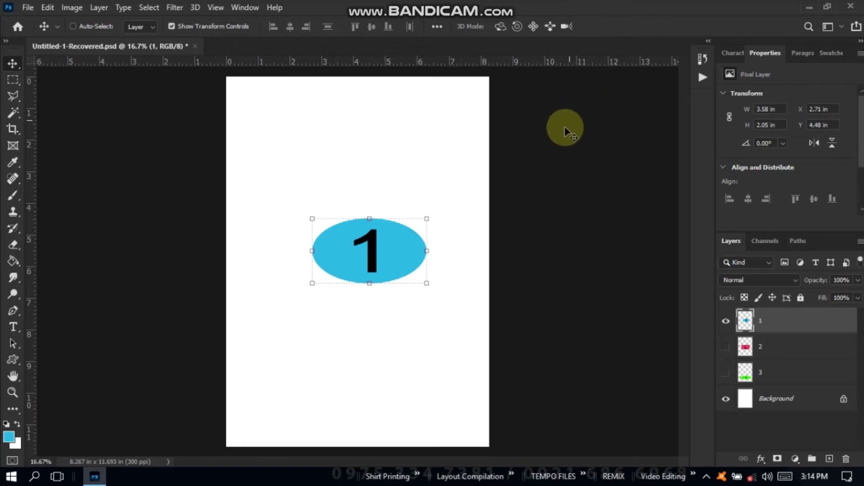
mouse_move(427, 252)
left_mouse_down()
mouse_move(408, 233)
mouse_move(416, 251)
left_mouse_up()
mouse_move(364, 182)
left_mouse_down()
mouse_move(363, 139)
mouse_move(376, 312)
mouse_move(372, 147)
mouse_move(372, 278)
left_mouse_up()
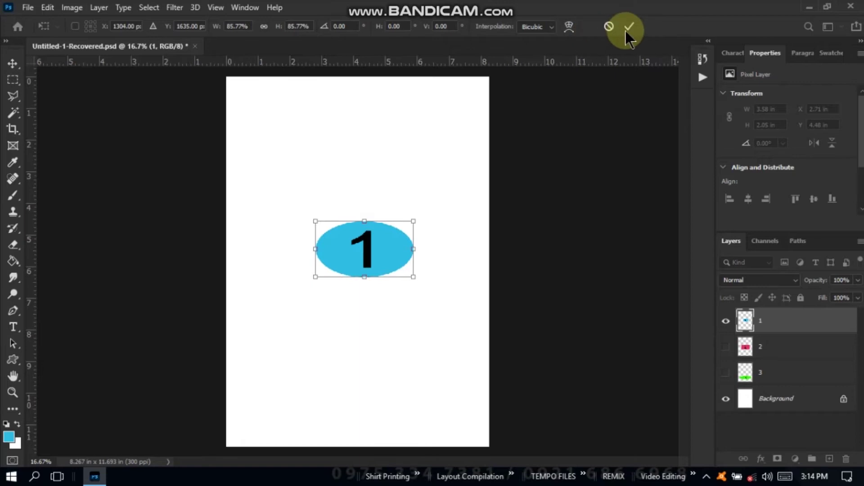
left_click(628, 27)
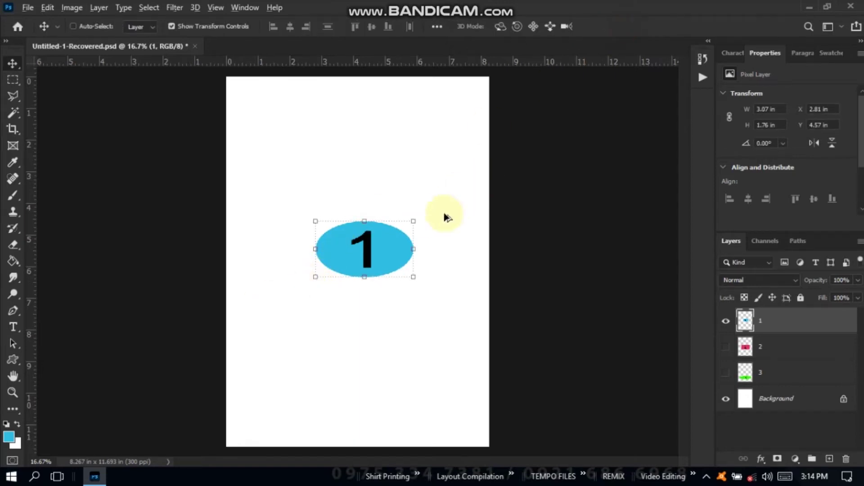
left_click(414, 222, "alt+shift")
- Scale blue oval 1 from its centre to about 5.91 by 3.38 inches and commit
left_click_drag(415, 221, 420, 210)
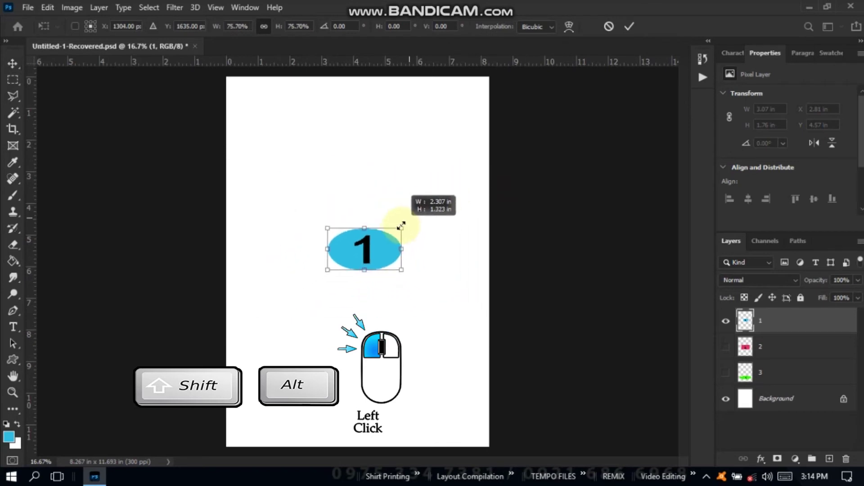
left_click_drag(420, 210, 435, 193)
mouse_move(366, 206)
left_mouse_down()
mouse_move(366, 189)
mouse_move(348, 193)
left_mouse_up()
mouse_move(272, 197)
left_mouse_down()
mouse_move(264, 187)
mouse_move(280, 197)
left_mouse_up()
mouse_move(280, 249)
left_mouse_down()
mouse_move(290, 245)
mouse_move(271, 249)
left_mouse_up()
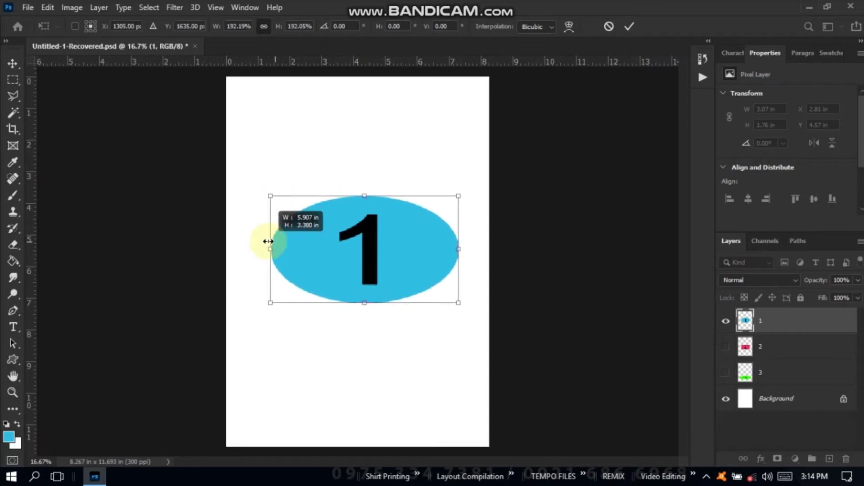
left_click(629, 27)
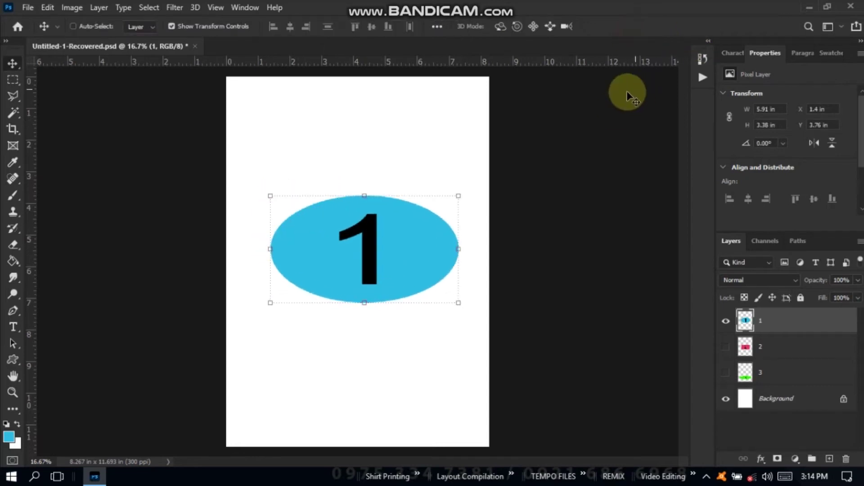
left_click(459, 247)
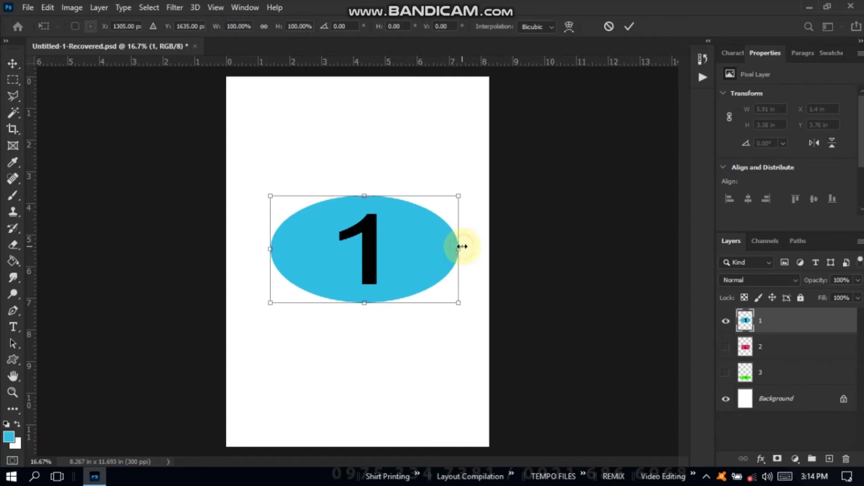
- Distort and skew blue oval 1 into a slanted, tilted shape and commit it
mouse_move(459, 196)
left_mouse_down()
mouse_move(436, 236)
mouse_move(418, 185)
left_mouse_up()
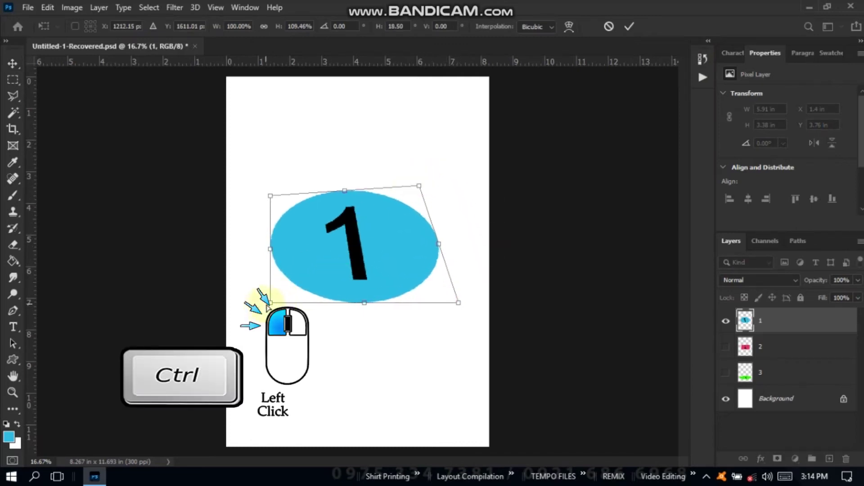
left_click_drag(269, 302, 293, 323)
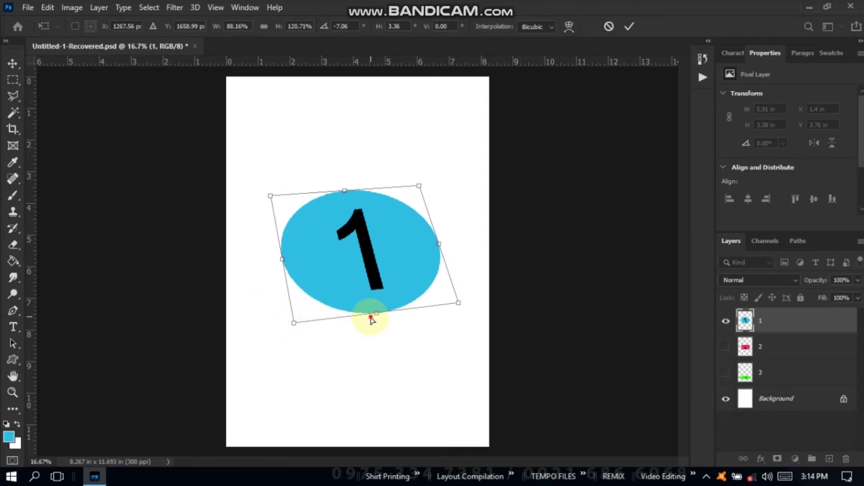
left_click_drag(371, 319, 361, 292)
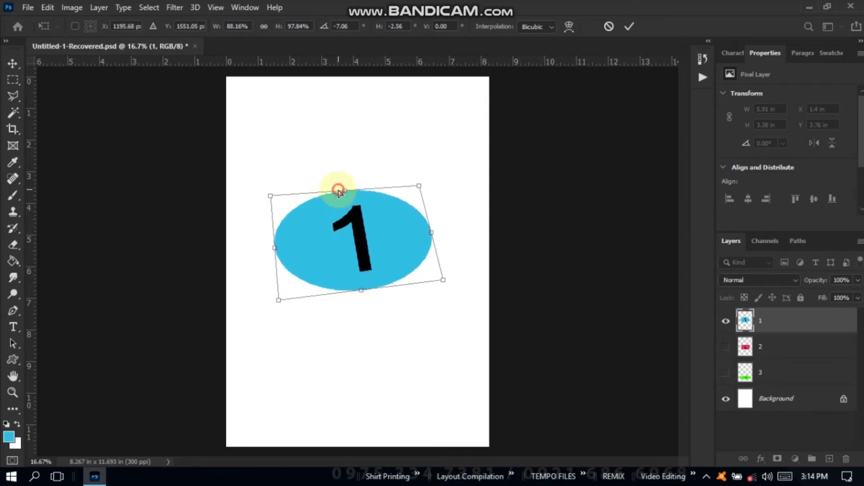
left_click_drag(339, 190, 390, 190)
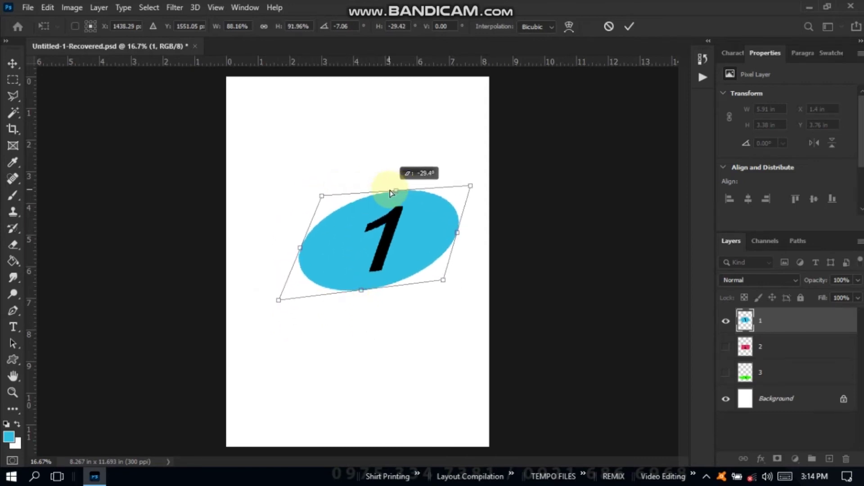
left_click(629, 27)
- Nudge the slanted oval slightly left and make shapes 2 and 3 visible again
left_click_drag(428, 225, 407, 224)
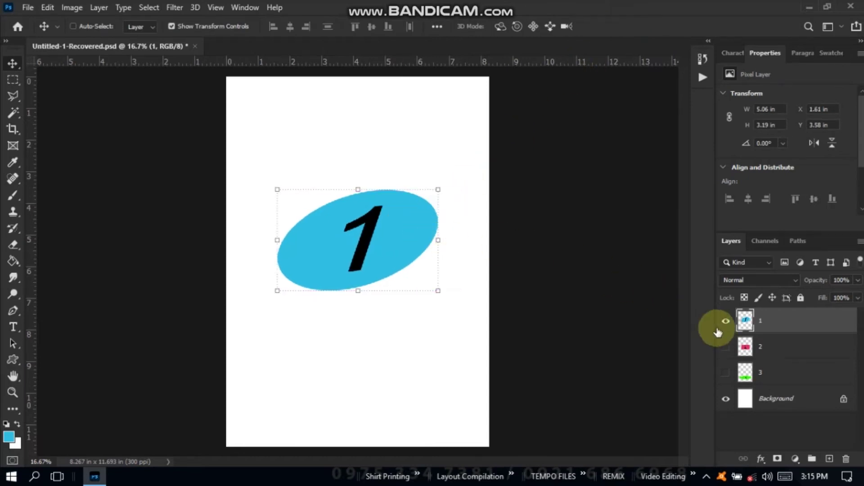
left_click(727, 348)
left_click(726, 373)
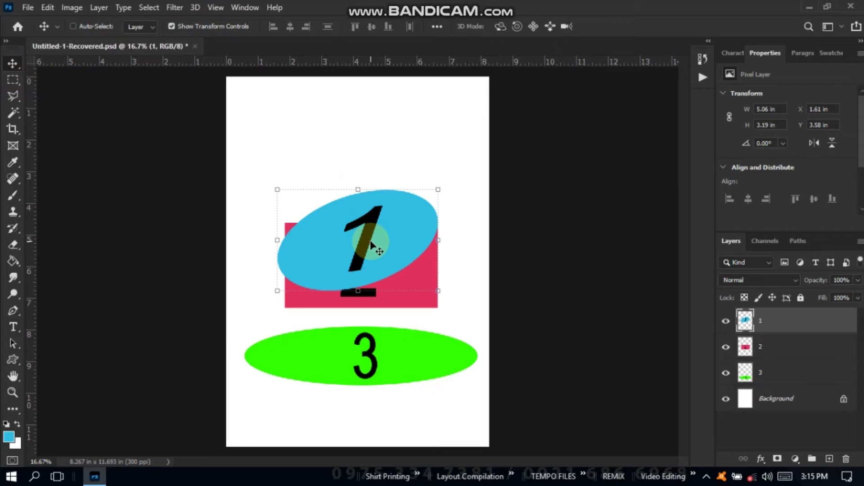
- Move the blue 1 ellipse above the red rectangle and select layers 1, 2 and 3 together
left_click_drag(370, 245, 377, 167)
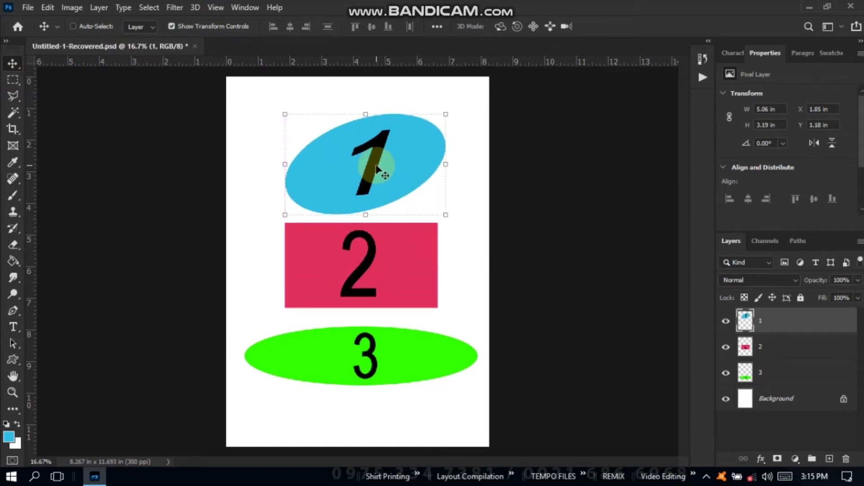
left_click(761, 348, "shift")
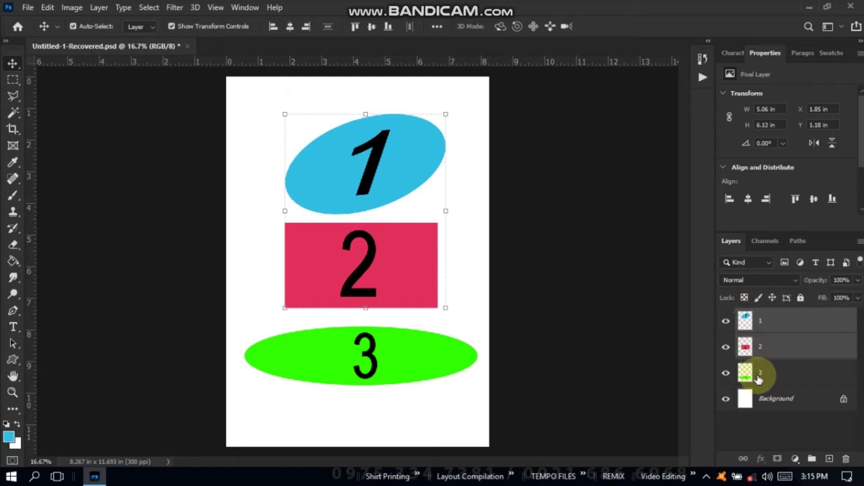
left_click(759, 377, "shift")
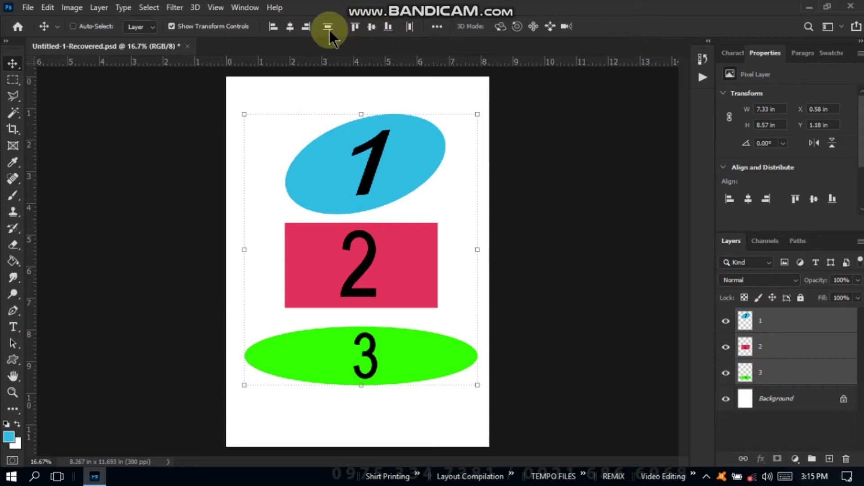
- Align the three shapes on their horizontal centres and distribute them evenly top to bottom
left_click(273, 27)
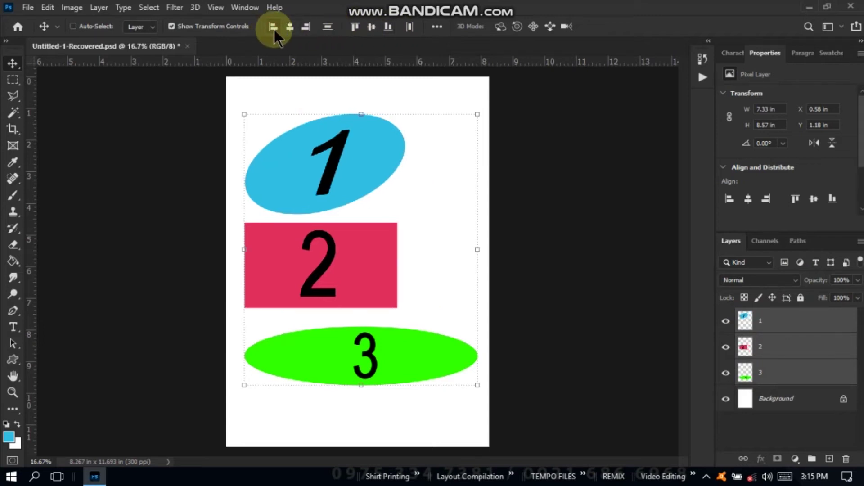
left_click(287, 31)
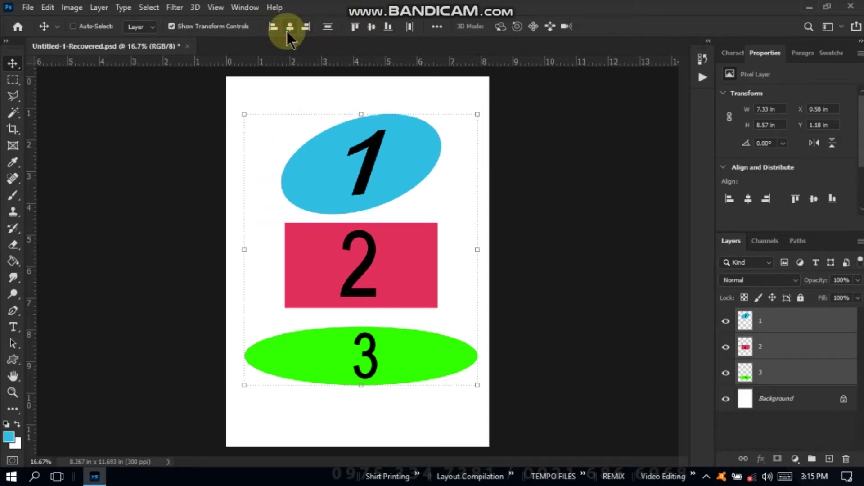
left_click(305, 27)
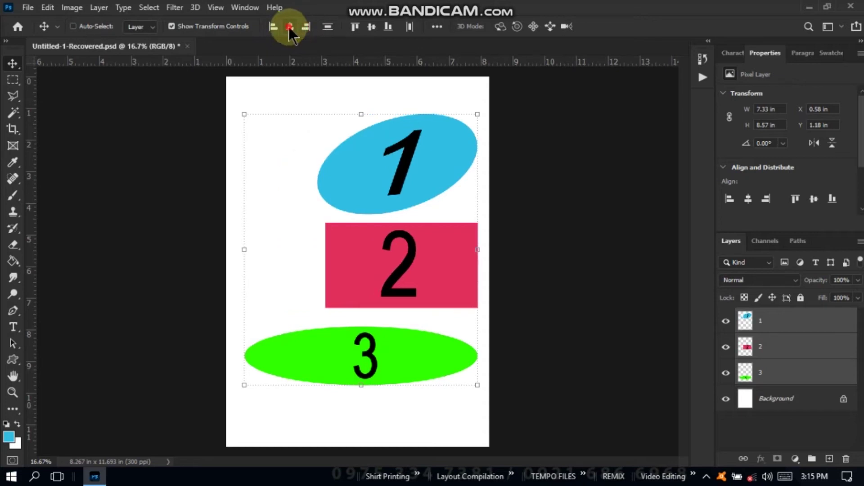
left_click(289, 27)
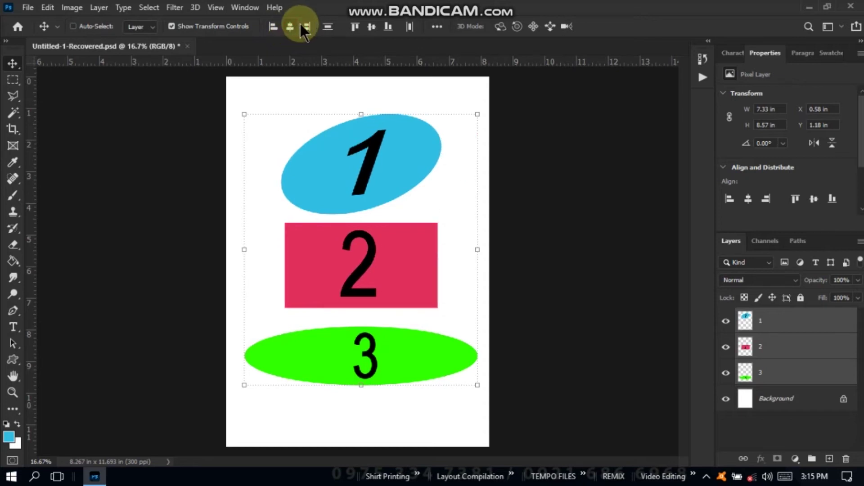
left_click(327, 27)
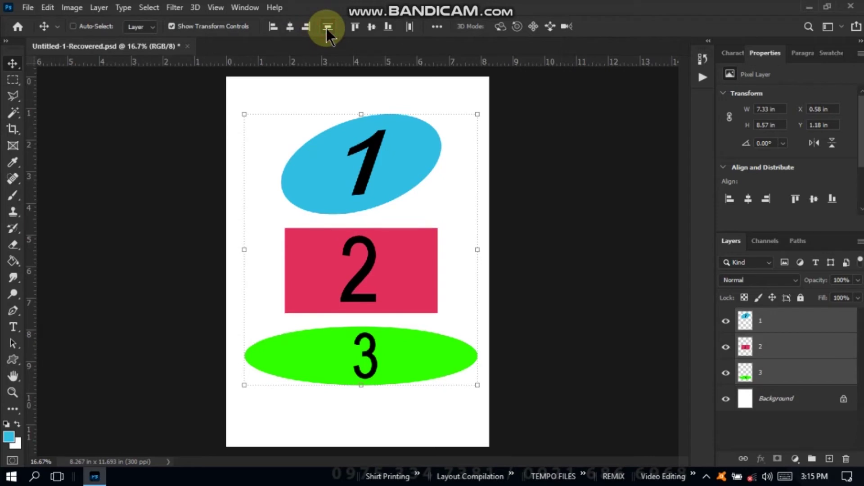
- Hide the 1 and 3 ellipse layers and select layer 2 on its own
left_click(743, 321)
left_click(725, 321)
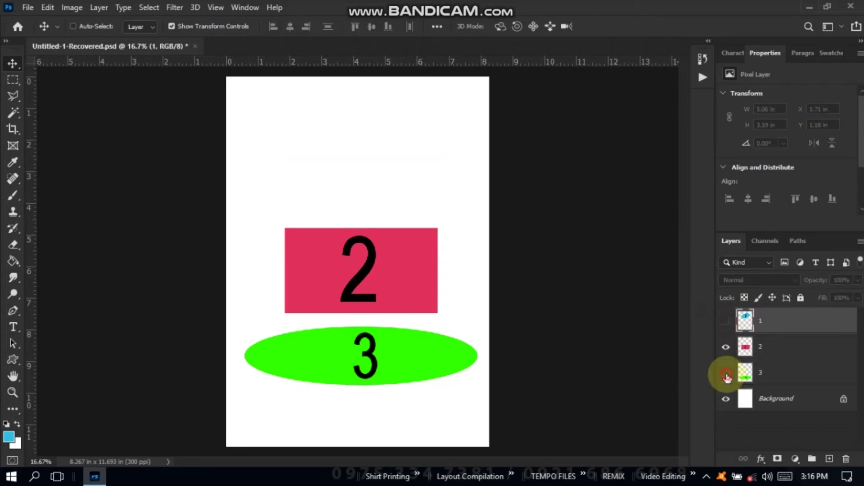
left_click(726, 372)
left_click(771, 349)
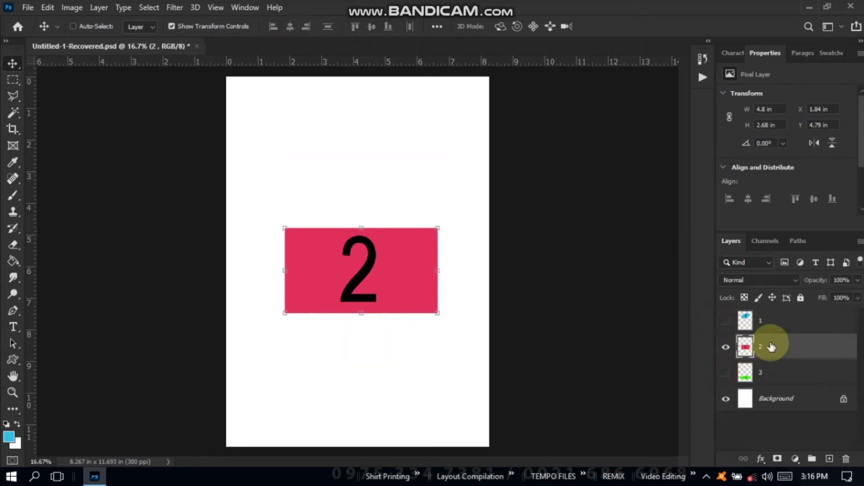
- Resize the red 2 rectangle to about 4.4 by 3.12 inches and commit
left_click_drag(440, 272, 427, 274)
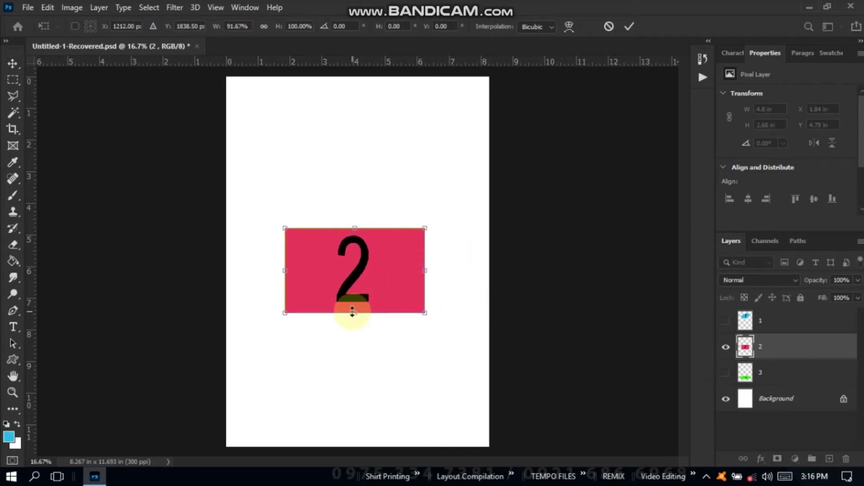
left_click_drag(355, 313, 353, 341)
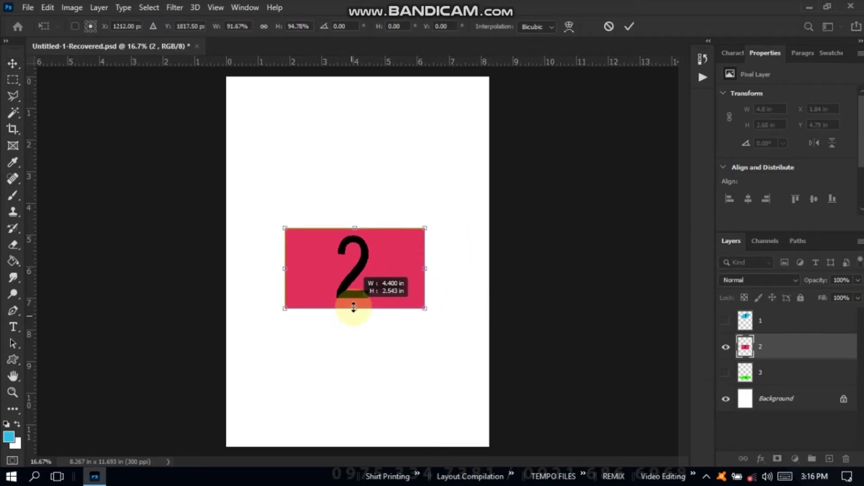
left_click_drag(353, 341, 353, 327)
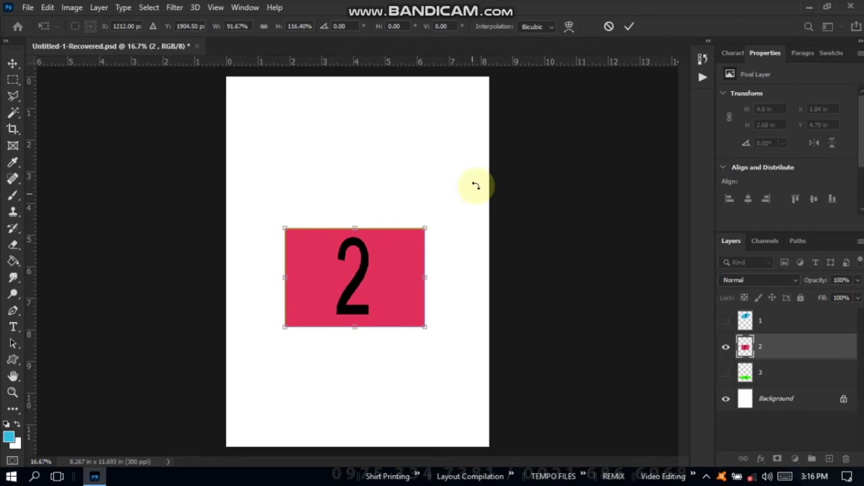
left_click(630, 25)
right_click(339, 62)
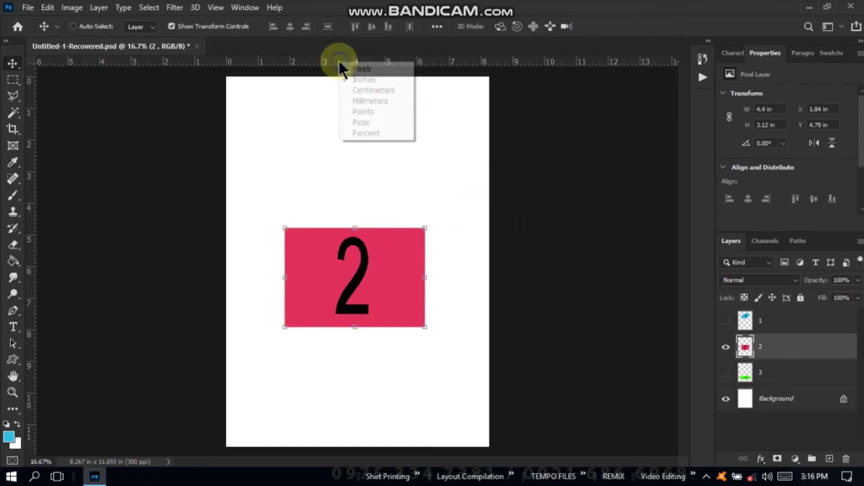
- Set the ruler units to inches, after trying centimetres and millimetres
left_click(353, 89)
right_click(350, 62)
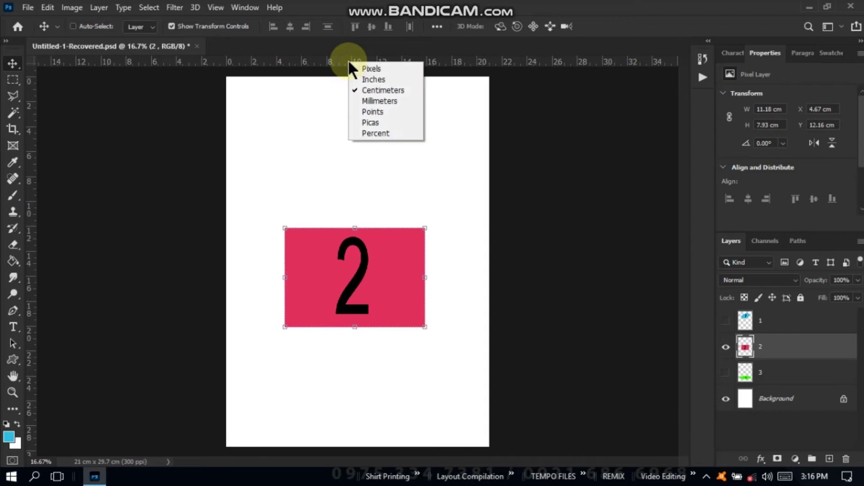
left_click(368, 102)
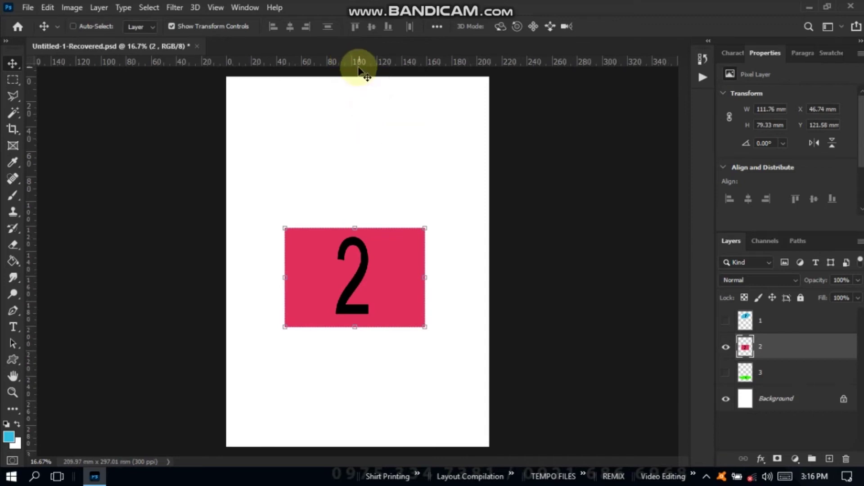
right_click(360, 67)
left_click(370, 81)
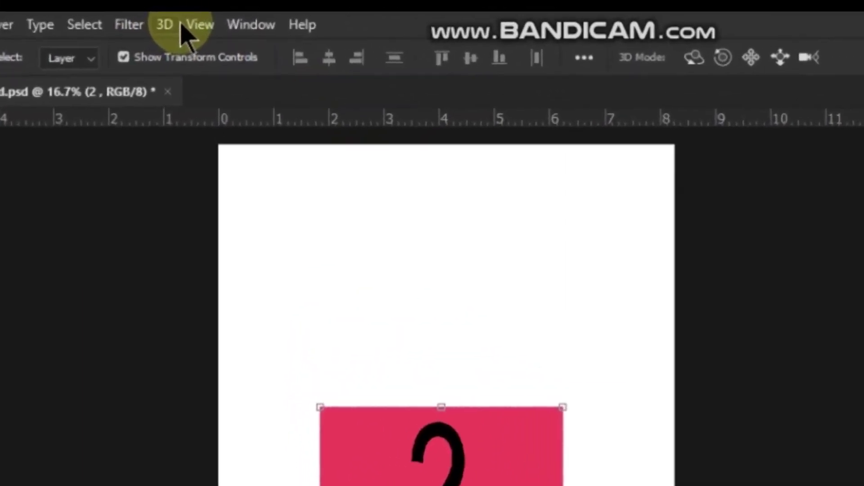
- Add a vertical guide and a horizontal guide, each at 3 in, via New Guide
left_click(205, 17)
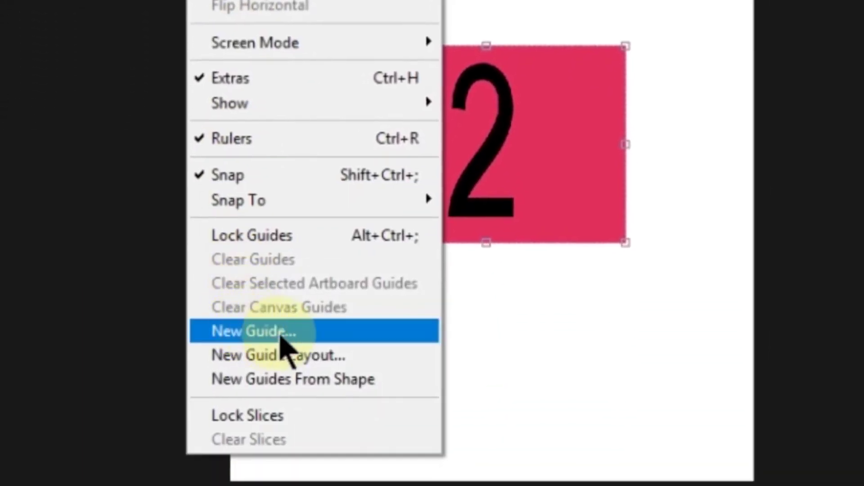
left_click(275, 338)
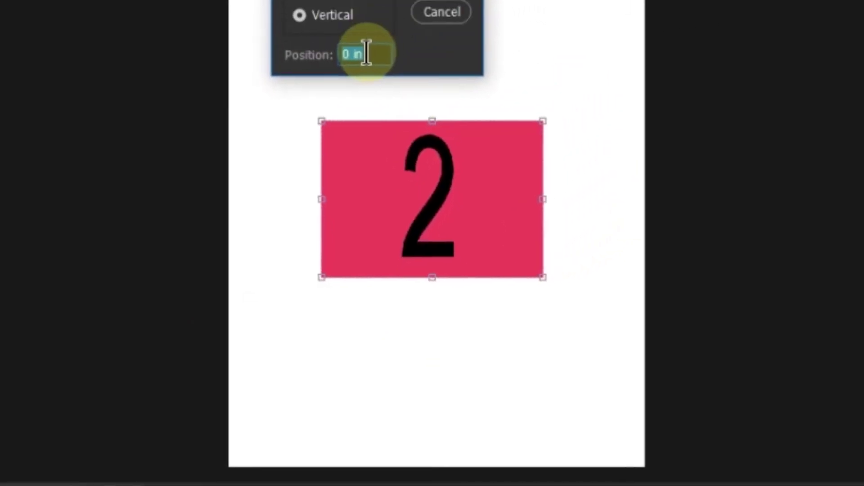
type("3")
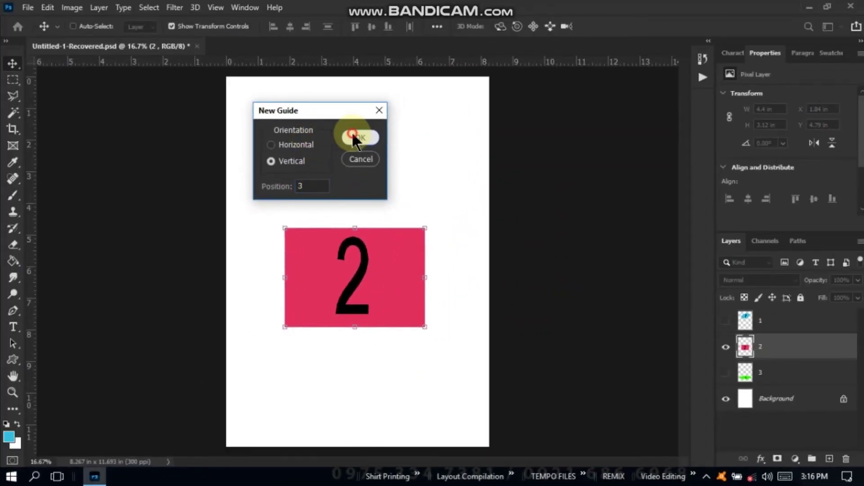
left_click(354, 137)
left_click(216, 8)
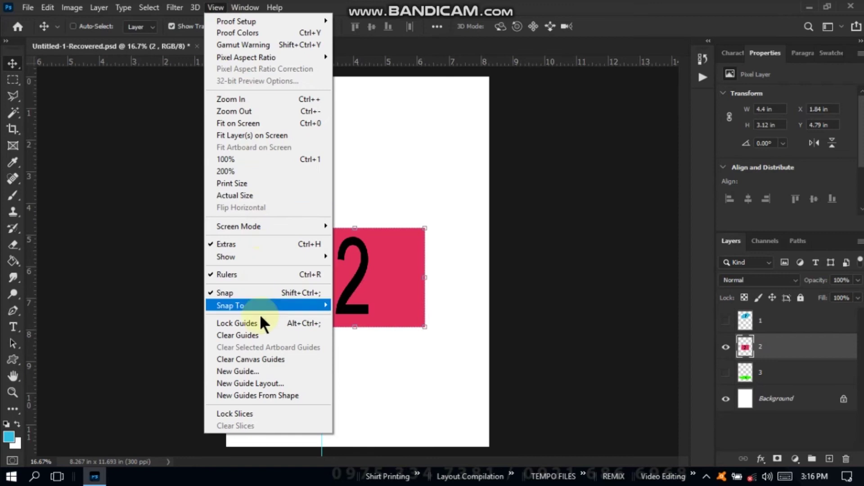
left_click(264, 370)
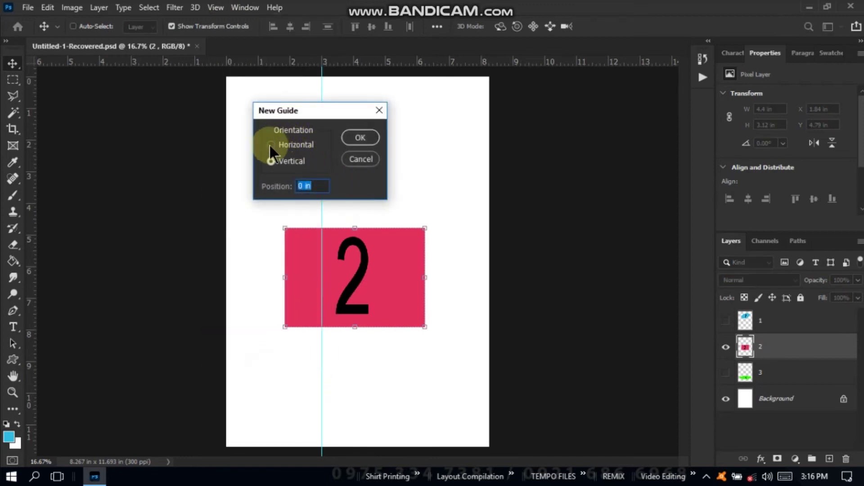
left_click_drag(313, 183, 280, 184)
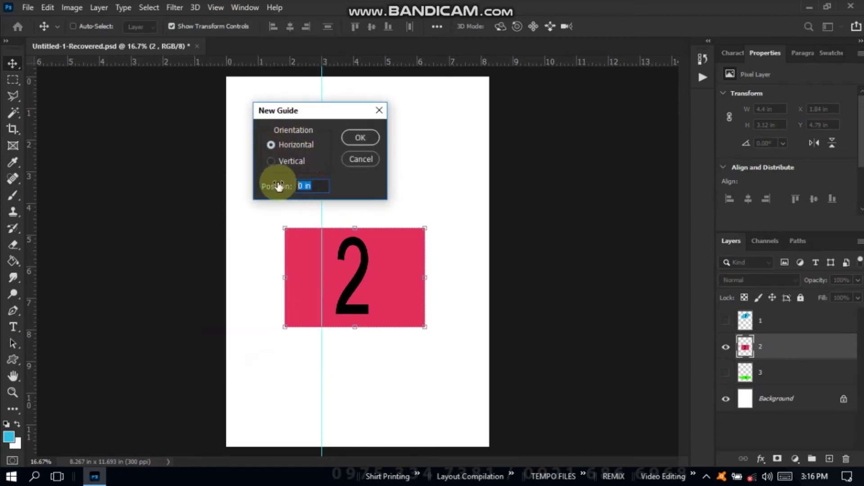
type("3")
left_click(360, 137)
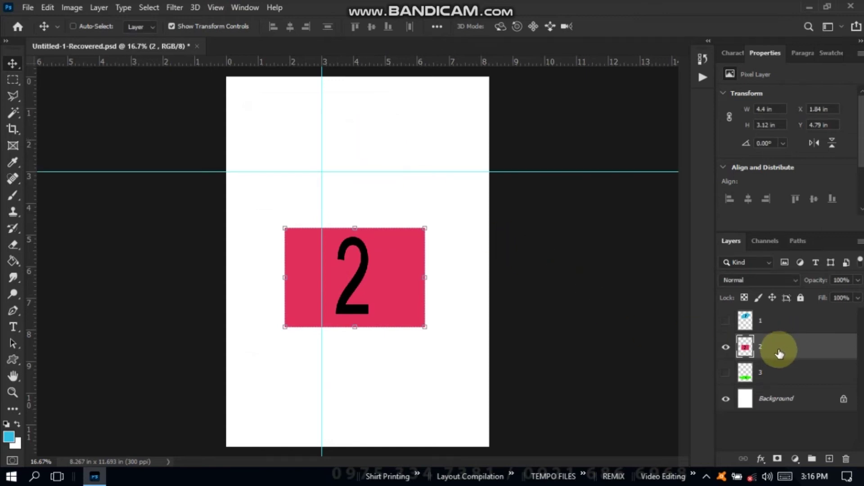
- Move rectangle 2 to the top-left corner and resize it so its edges meet the 3 in guides
left_click_drag(387, 282, 330, 142)
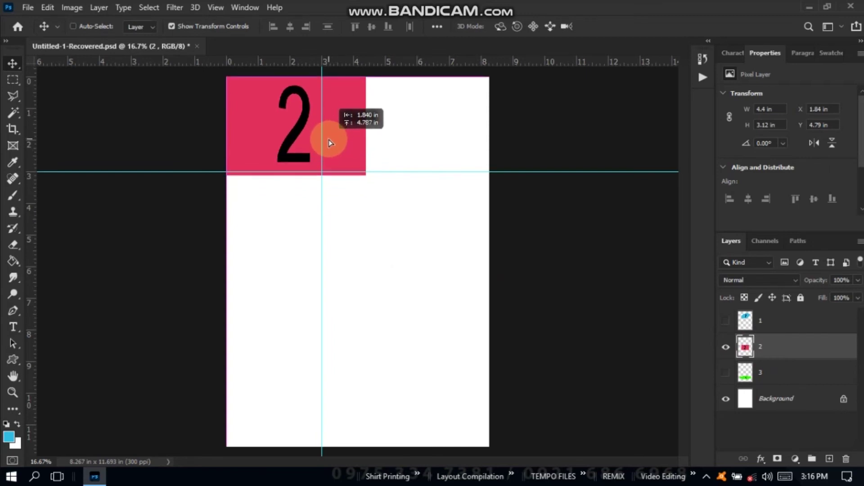
key("ctrl+t")
mouse_move(289, 175)
left_mouse_down()
mouse_move(288, 164)
mouse_move(289, 175)
left_mouse_up()
left_click_drag(366, 125, 324, 128)
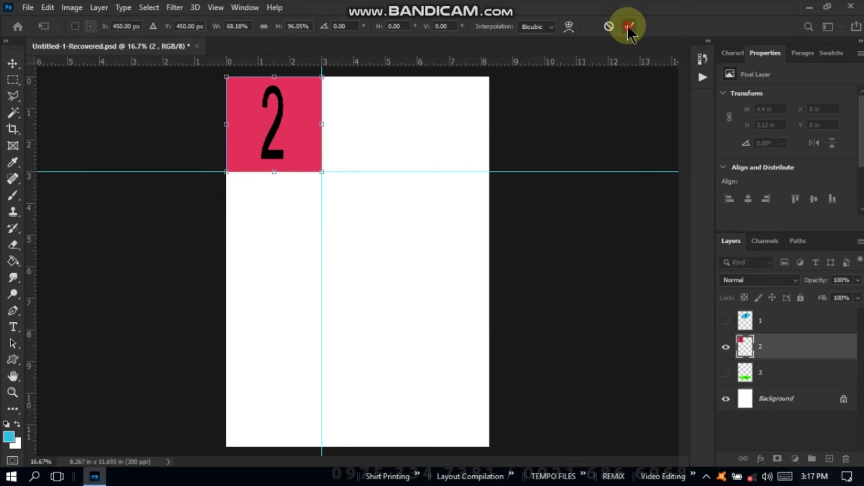
left_click(627, 26)
mouse_move(265, 113)
left_mouse_down()
mouse_move(354, 251)
mouse_move(349, 257)
left_mouse_up()
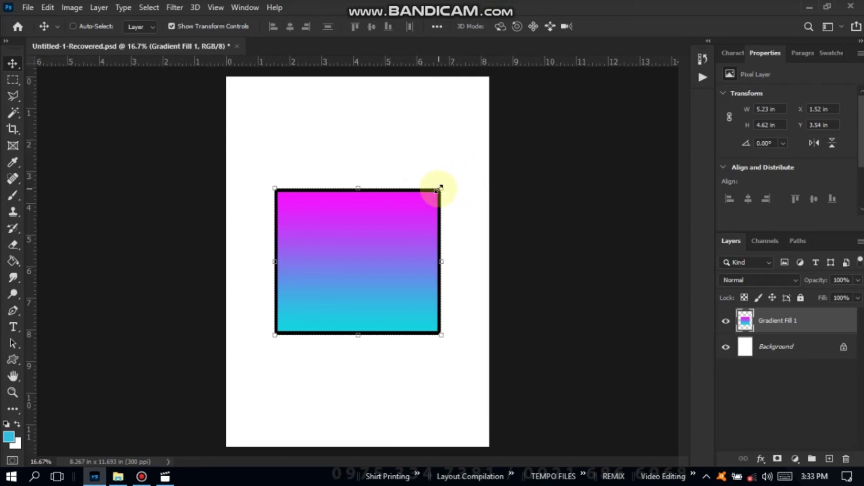
- Try freely rotating the gradient square, then cancel the transform
left_click(440, 187)
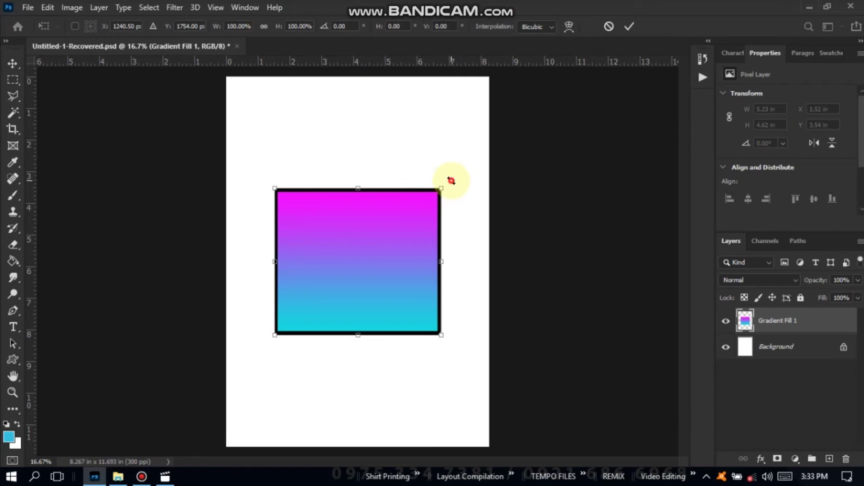
mouse_move(451, 181)
left_mouse_down()
mouse_move(269, 303)
mouse_move(251, 242)
mouse_move(319, 140)
mouse_move(431, 202)
mouse_move(435, 194)
left_mouse_up()
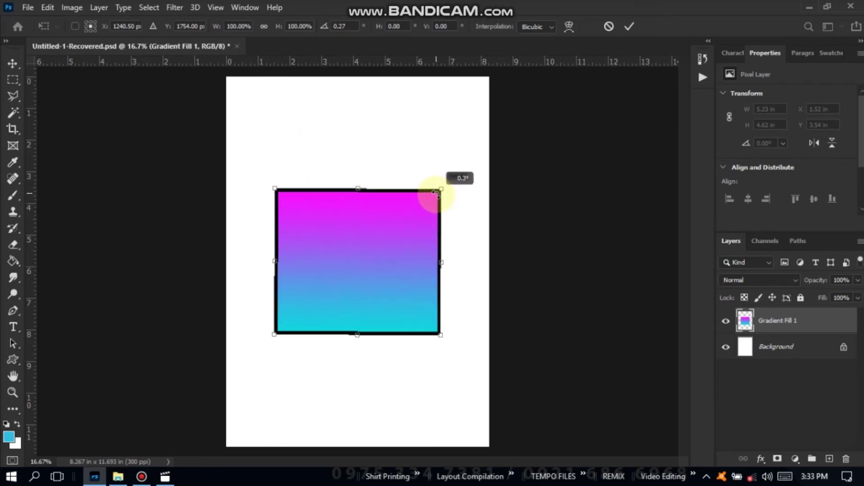
left_click(609, 26)
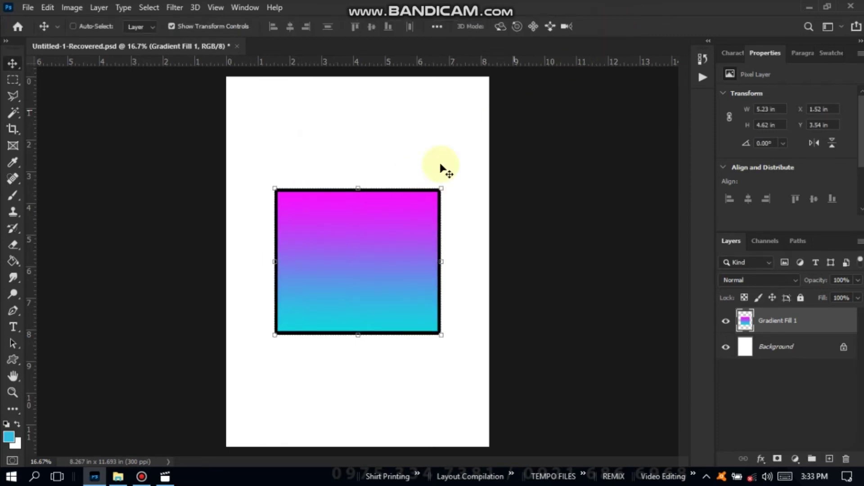
- Rotate the gradient square 180°, then 90° clockwise, then 90° counter-clockwise
left_click(438, 191)
right_click(438, 190)
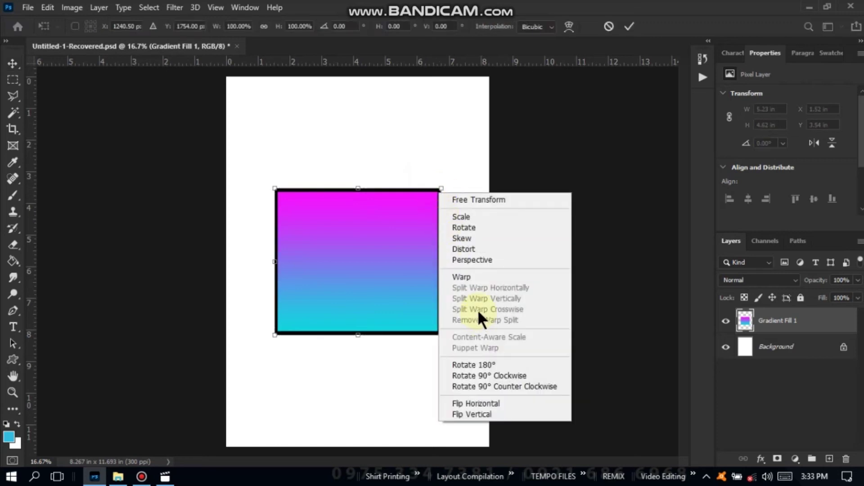
left_click(485, 364)
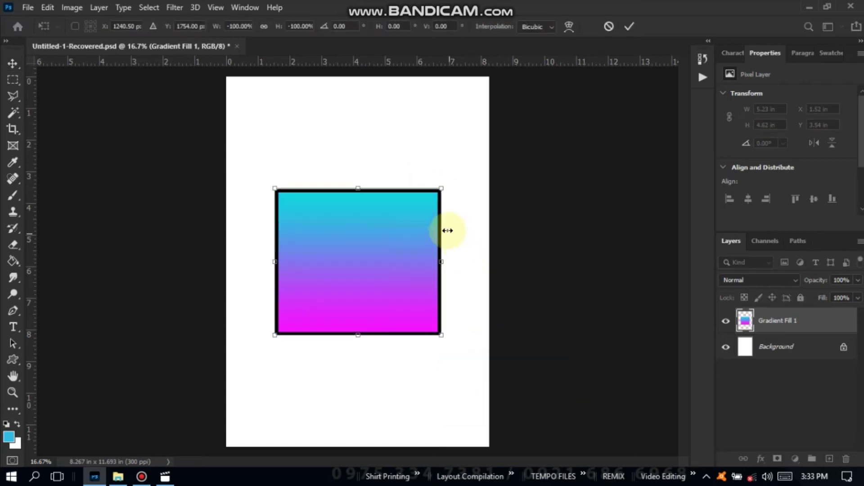
right_click(447, 268)
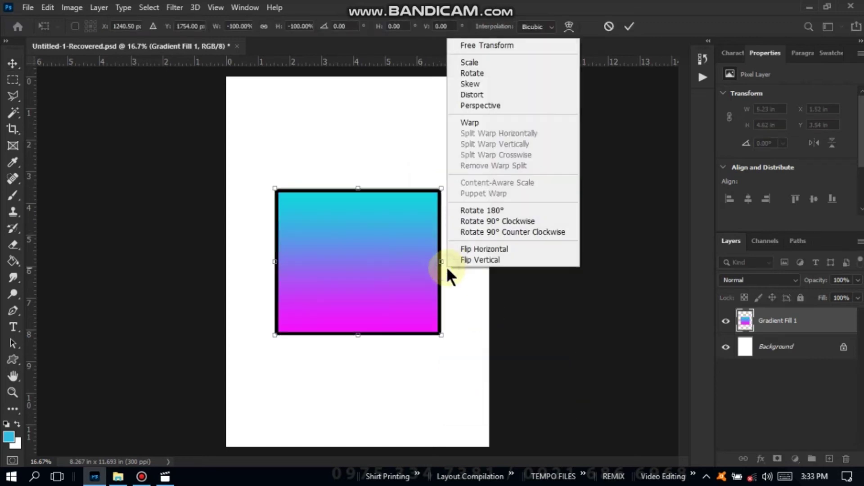
left_click(465, 227)
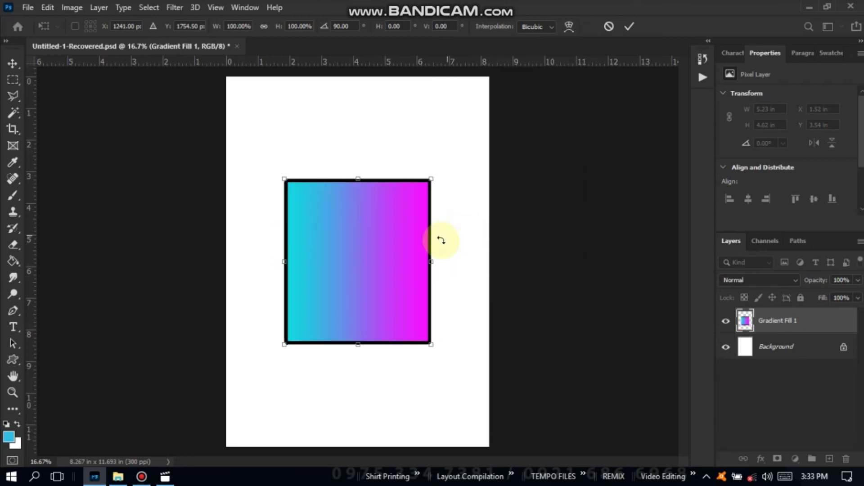
right_click(432, 267)
left_click(463, 233)
- Flip the gradient square horizontally and vertically, then commit the transform
left_click(443, 188)
right_click(442, 188)
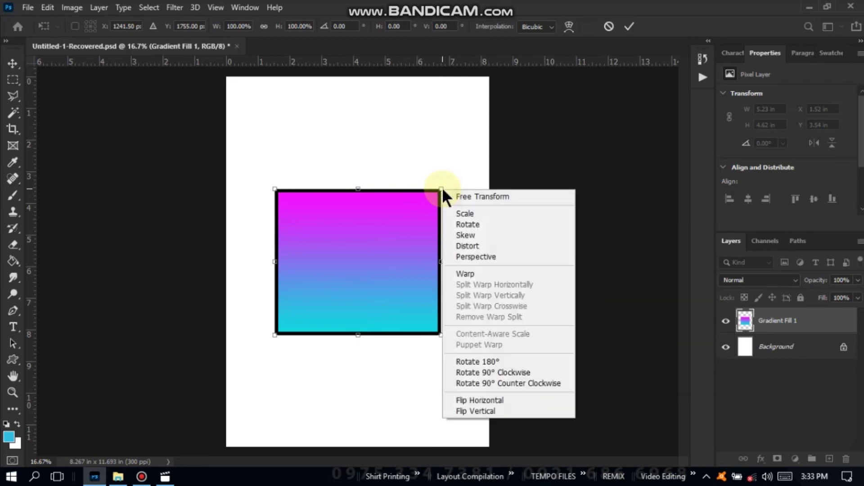
left_click(485, 399)
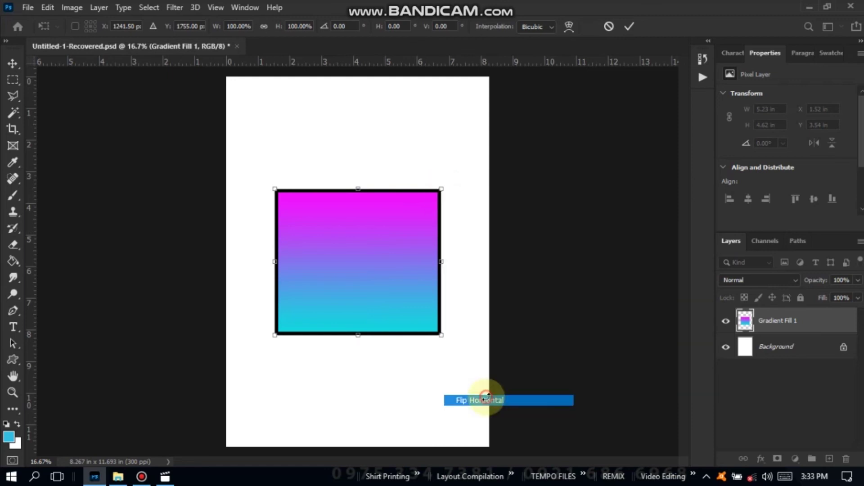
right_click(438, 193)
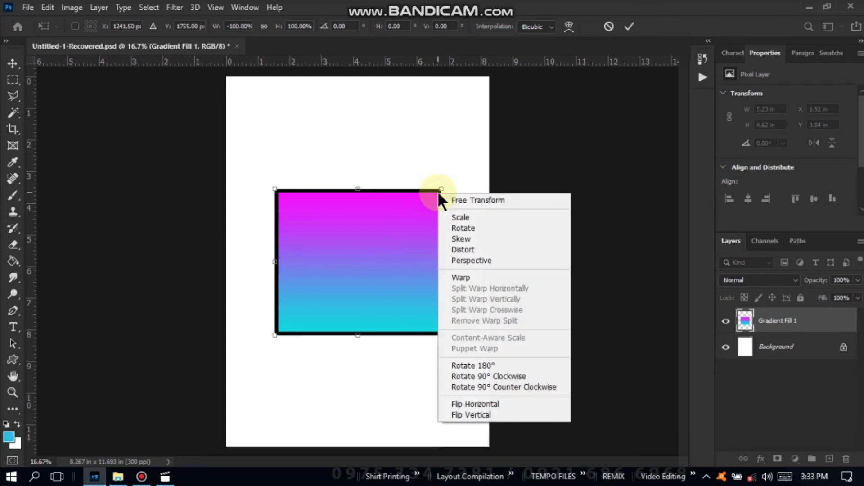
left_click(488, 419)
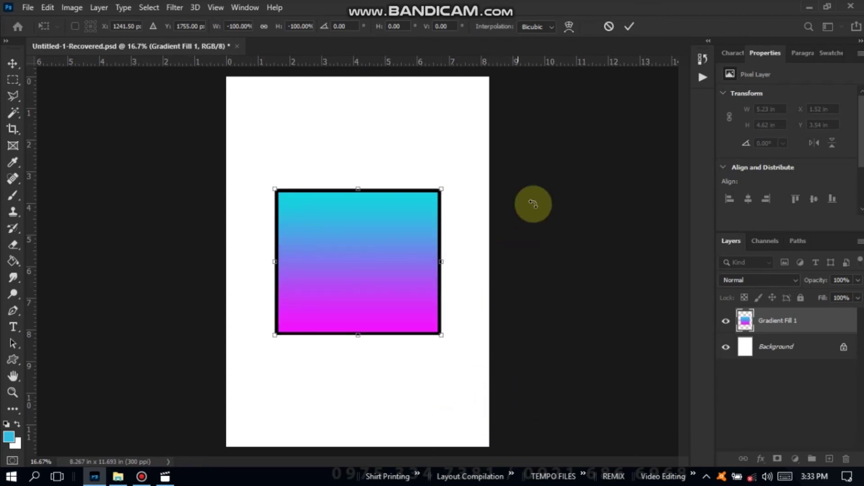
left_click(629, 23)
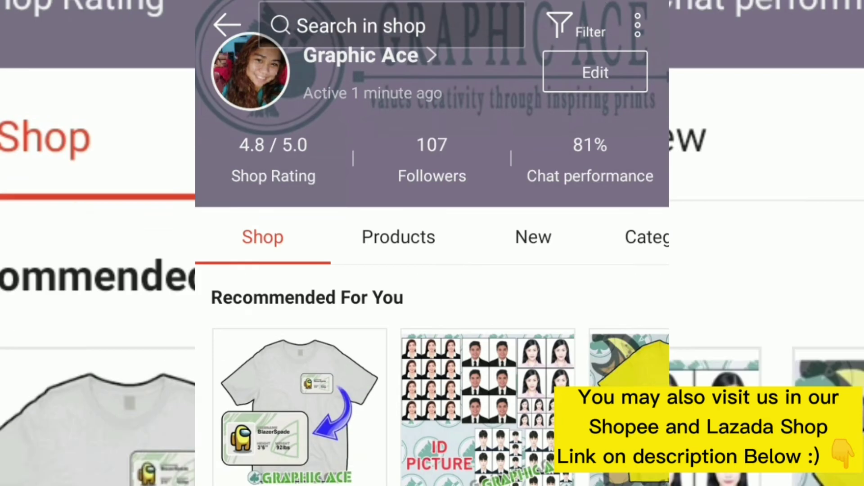
- Scroll the Shopee shop past the banner, Tops and Popular T-shirts down to lip scrubs and scrunchies
scroll(432, 315, "down", 10)
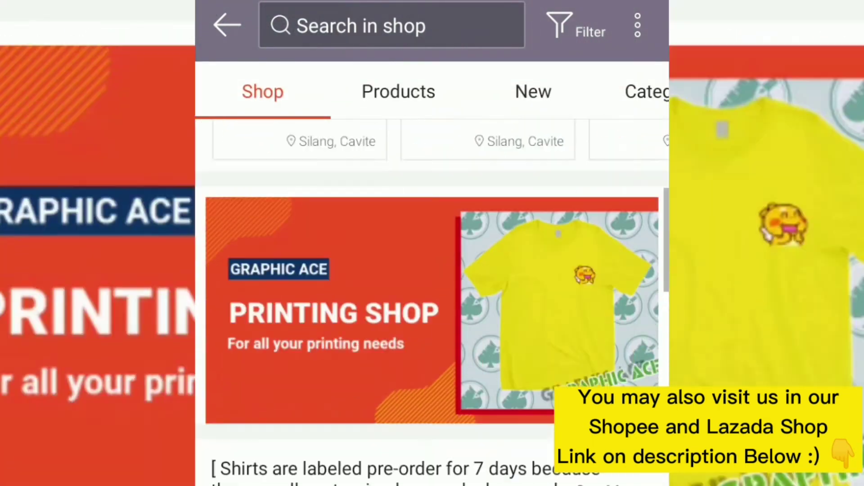
scroll(432, 315, "down", 4)
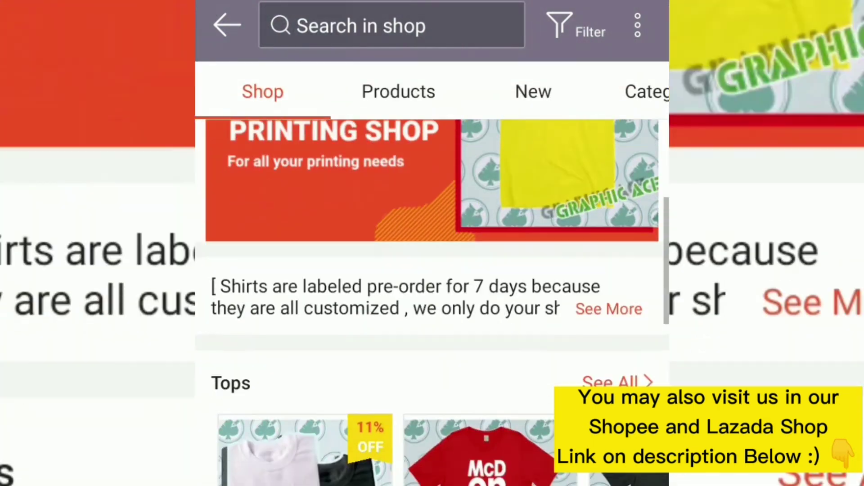
scroll(432, 315, "down", 5)
scroll(432, 315, "down", 5)
scroll(432, 315, "down", 4)
scroll(432, 315, "down", 3)
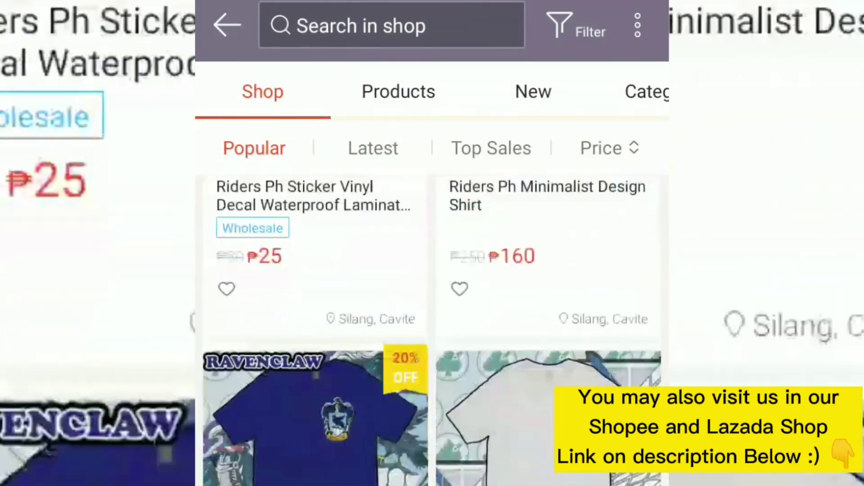
scroll(432, 315, "down", 4)
scroll(433, 315, "down", 5)
scroll(432, 315, "down", 5)
scroll(432, 316, "down", 5)
scroll(433, 315, "down", 5)
scroll(432, 315, "down", 5)
scroll(432, 315, "down", 5)
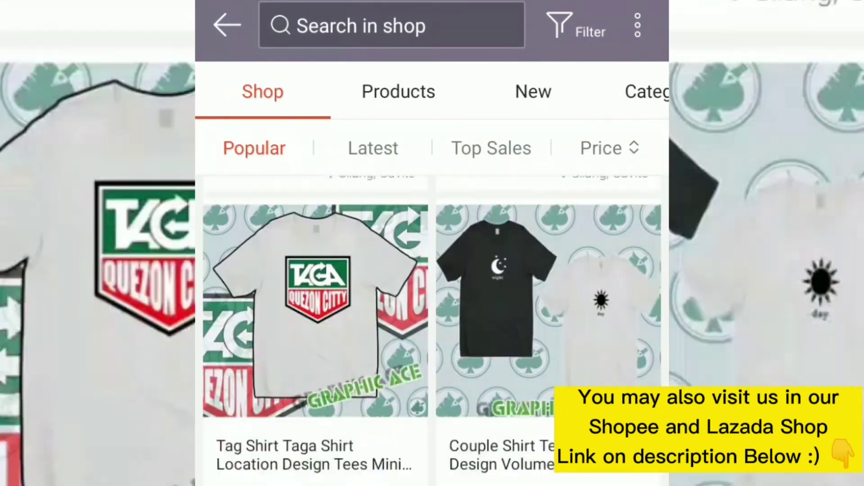
scroll(432, 315, "down", 5)
scroll(432, 315, "down", 5)
scroll(432, 315, "down", 5)
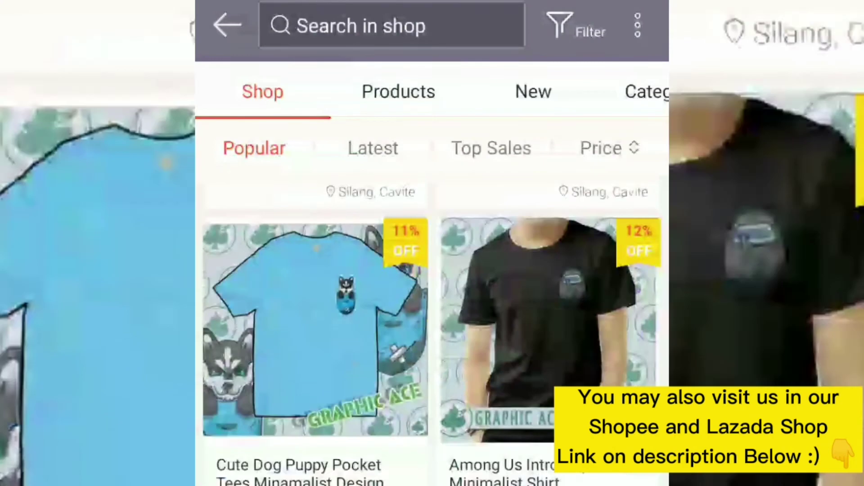
scroll(432, 315, "down", 5)
scroll(432, 315, "down", 5)
scroll(432, 315, "down", 5)
scroll(433, 315, "down", 5)
scroll(433, 315, "down", 5)
scroll(432, 315, "down", 5)
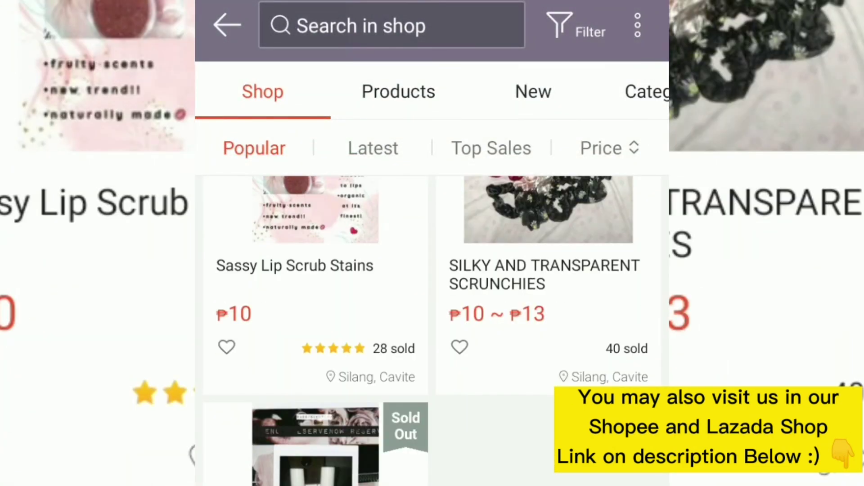